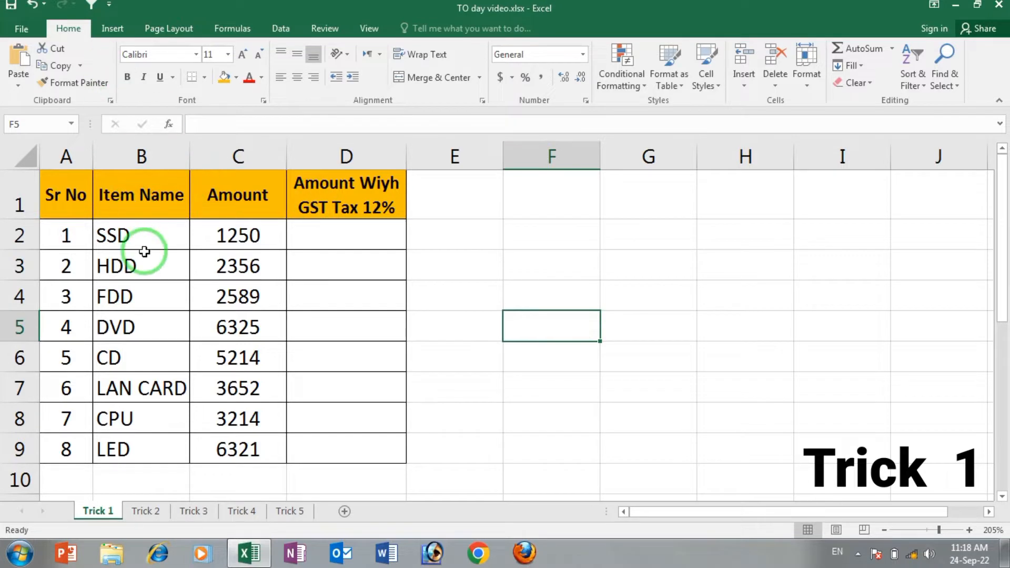
left_click_drag(138, 239, 140, 456)
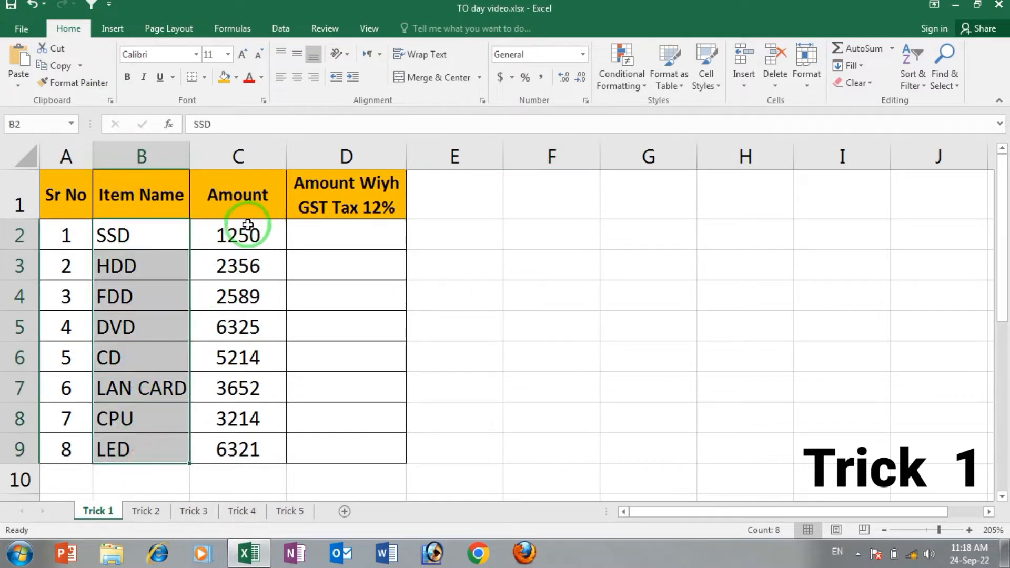
left_click_drag(244, 231, 240, 447)
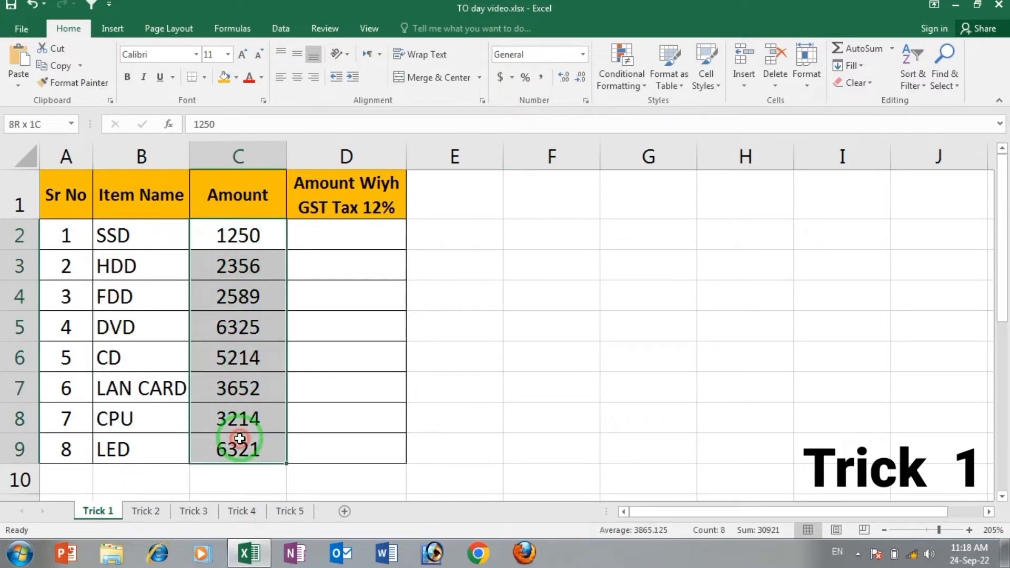
left_click(332, 229)
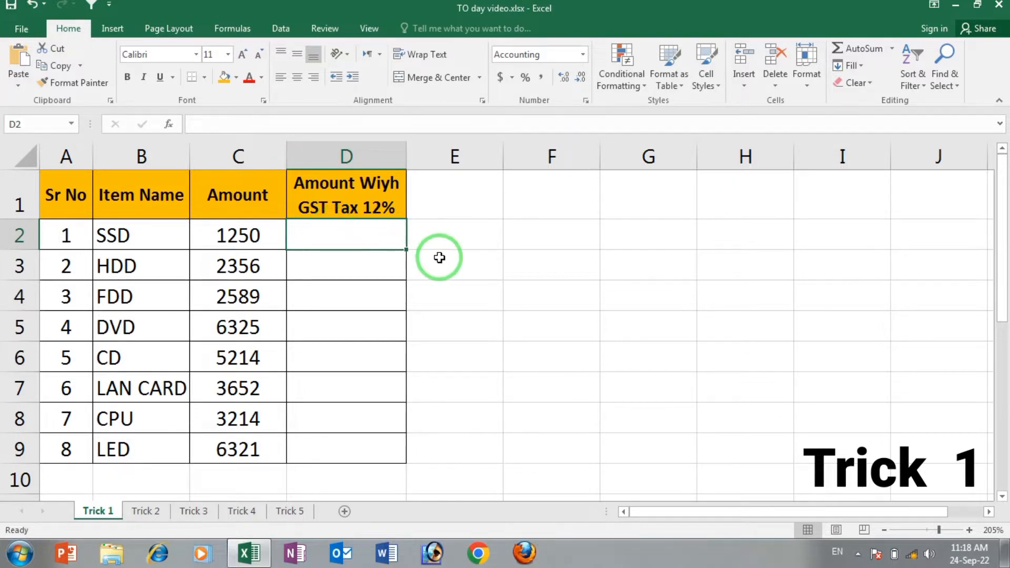
Calculate 12% of the SSD amount in cell F2 with the formula =C2*12%
left_click(541, 240)
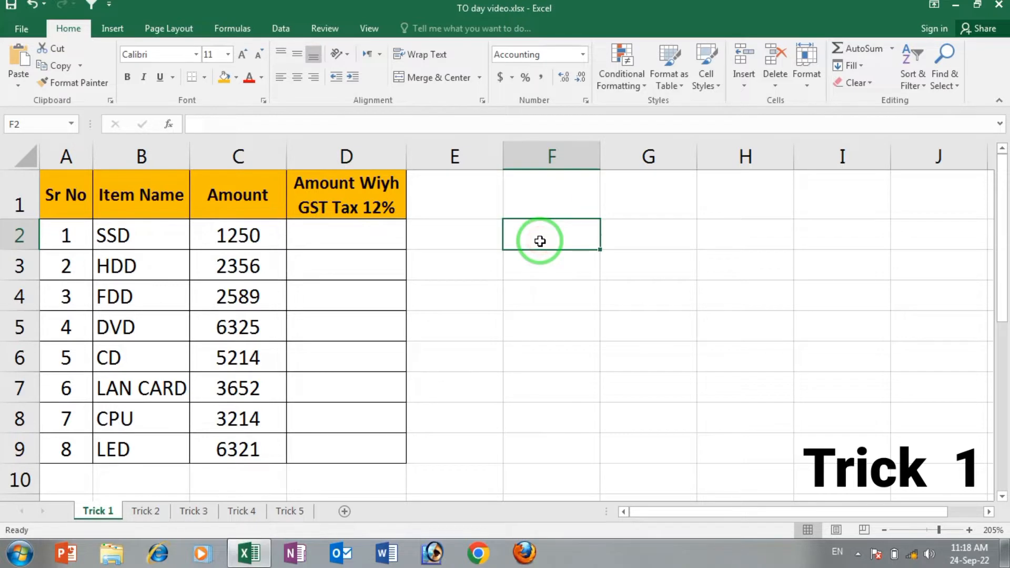
type("=")
left_click(258, 237)
type("*")
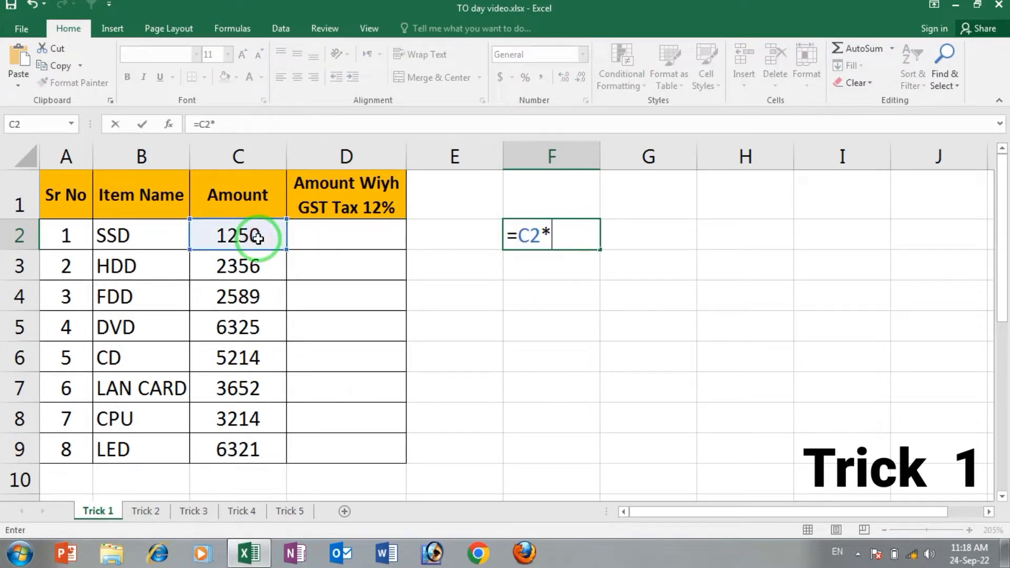
type("12%")
key("Return")
left_click(568, 232)
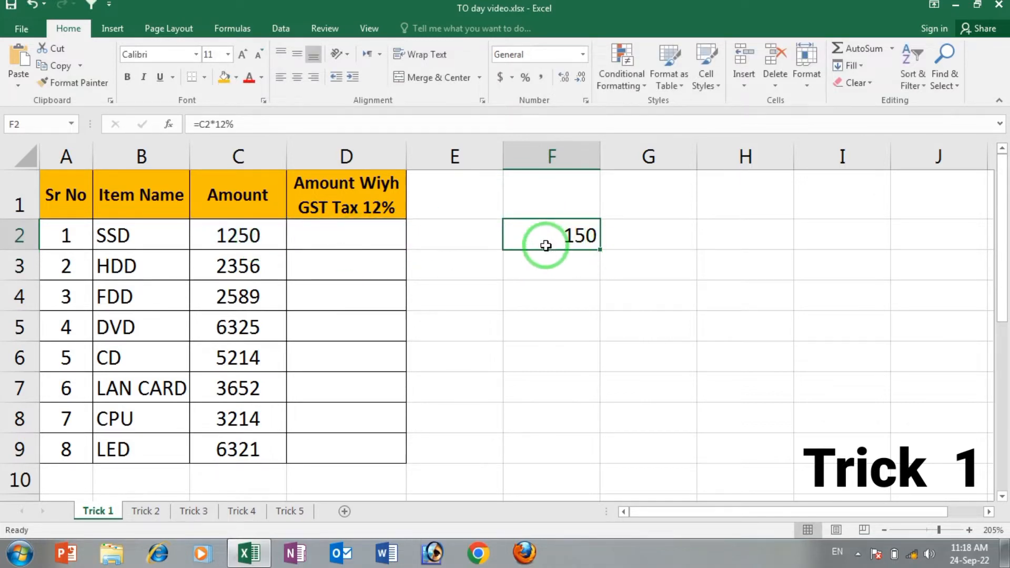
Add the SSD amount and its tax in cell F4 with the formula =C2+F2
left_click(521, 283)
type("=")
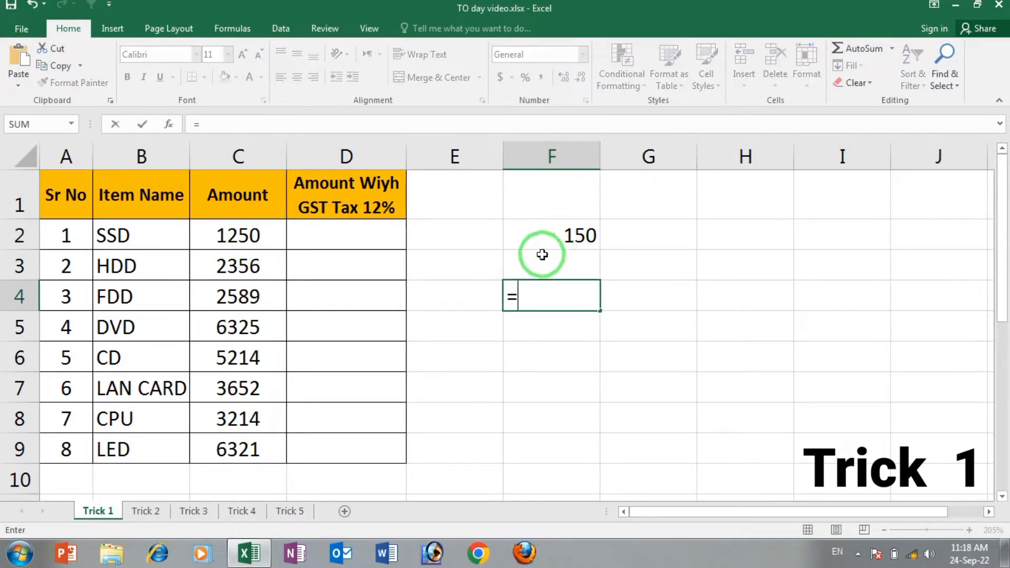
left_click(256, 235)
type("+")
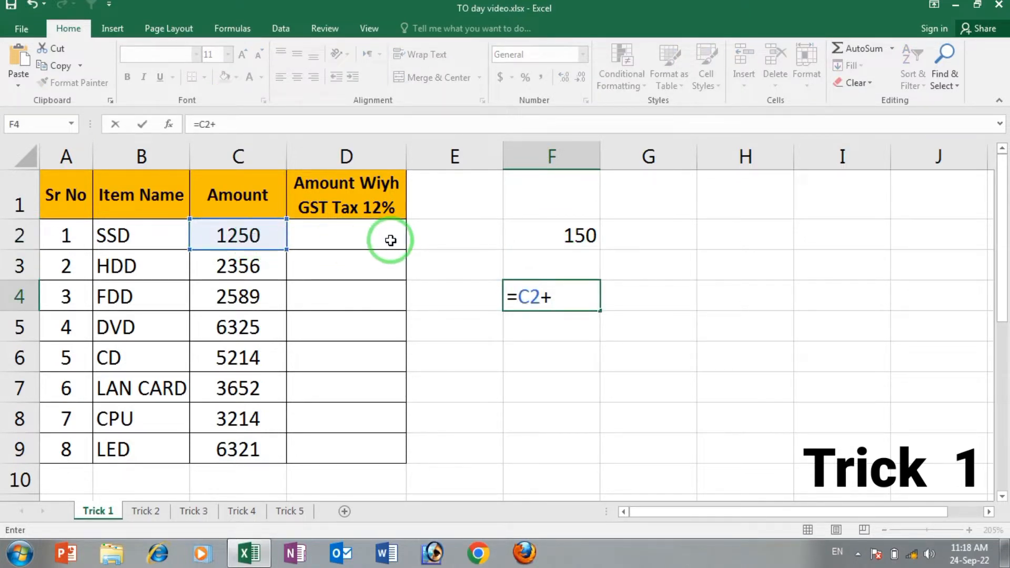
left_click(557, 233)
key("Return")
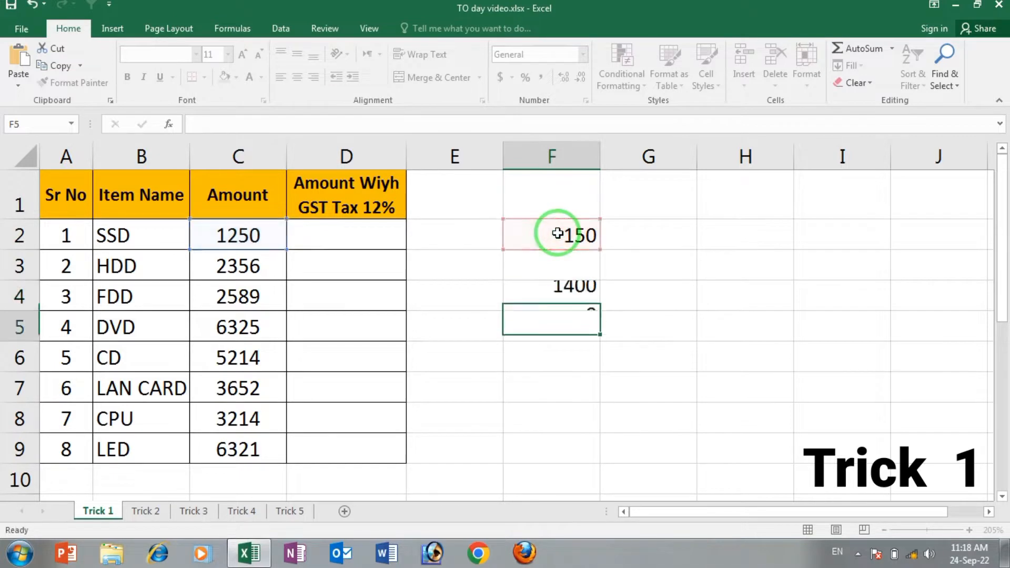
left_click(561, 298)
Calculate the SSD amount including 12% GST in cell D2 with the formula =C2*1.12
left_click(347, 232)
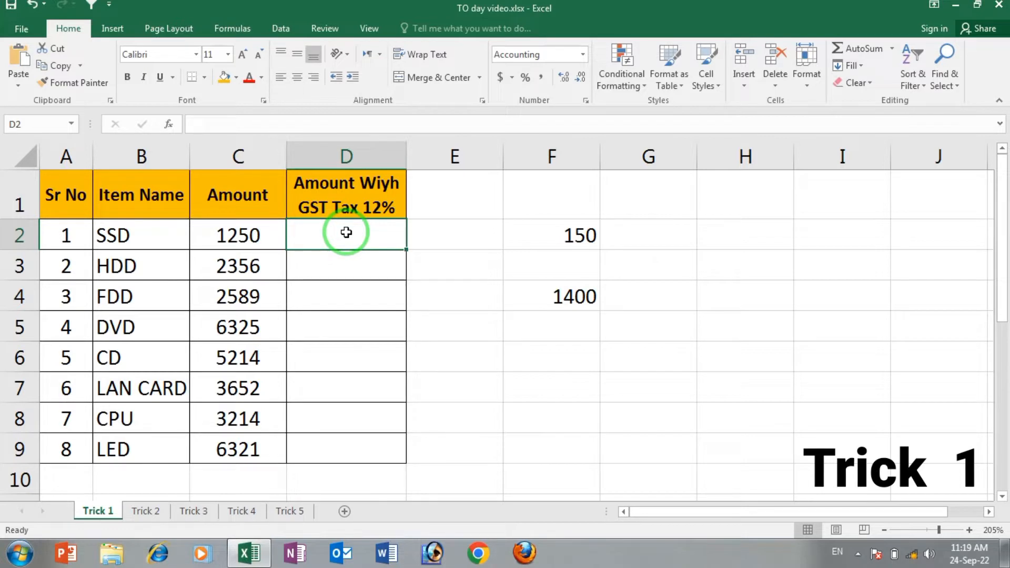
type("=")
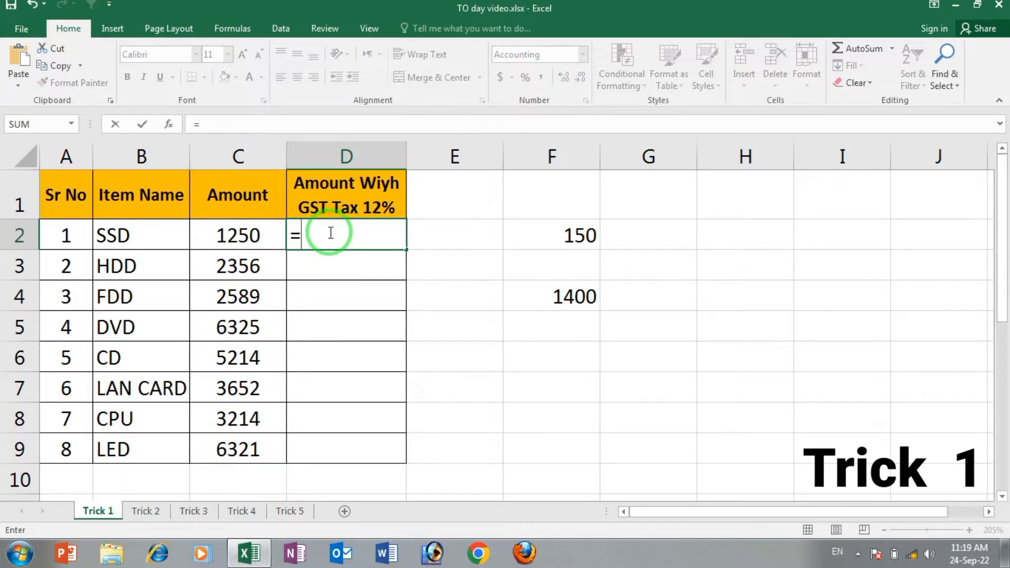
left_click(225, 233)
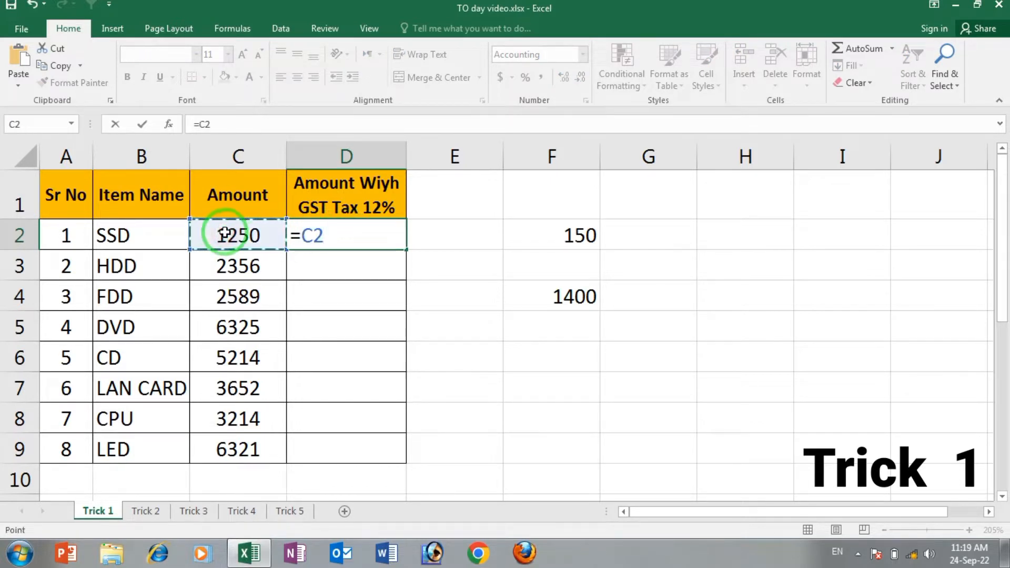
type("*")
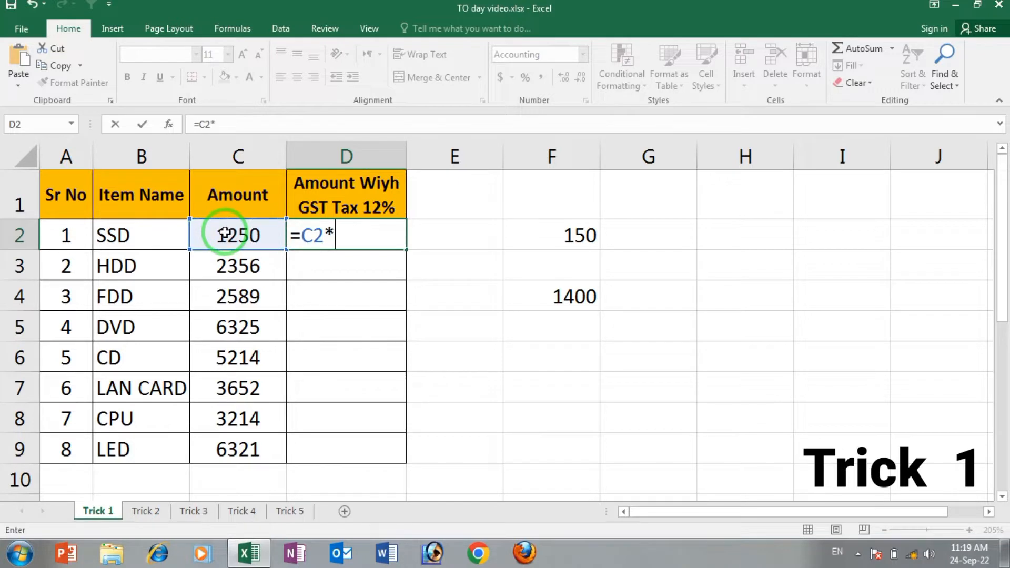
type("1.12")
key("Return")
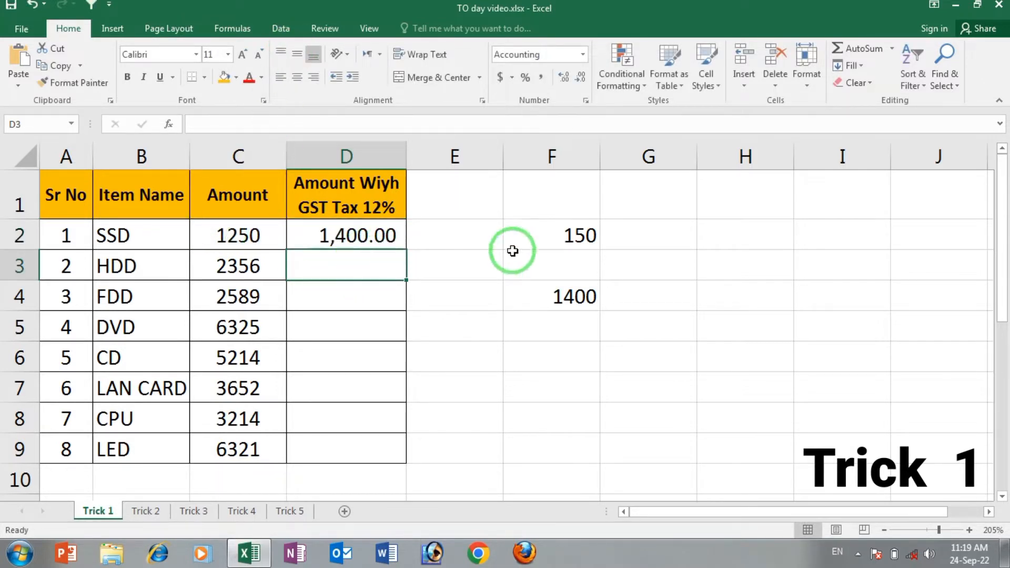
Fill the GST formula from D2 down through D9 for the remaining items
left_click(534, 241)
left_click(390, 234)
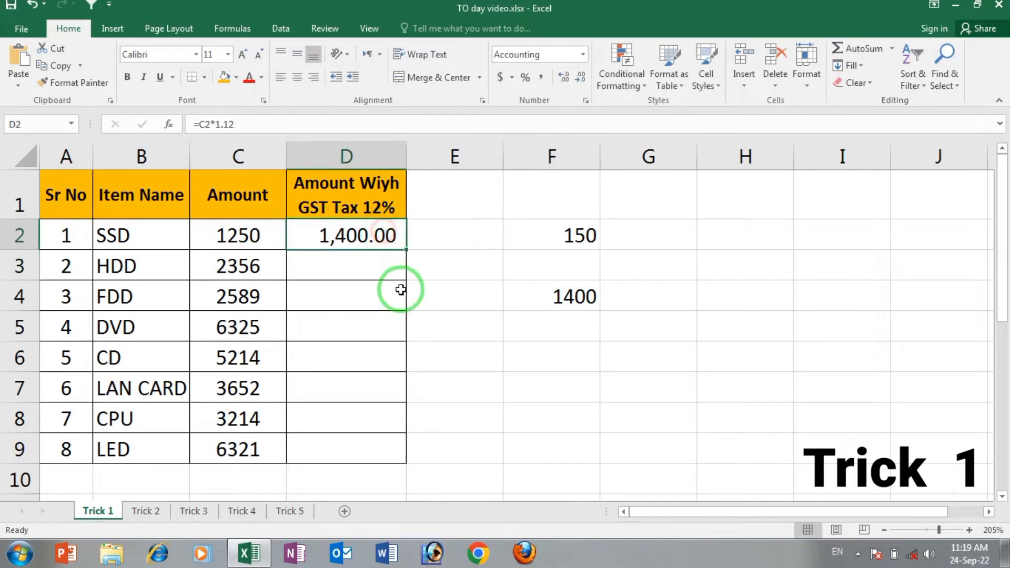
left_click_drag(406, 249, 408, 454)
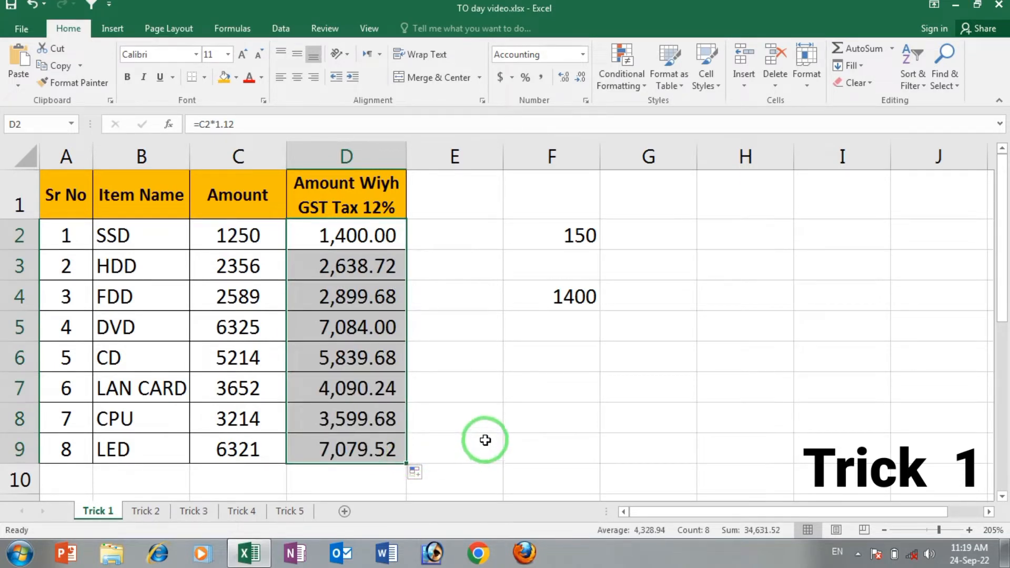
Calculate 12% of the CPU amount in cell F8 with the formula =C8*12%
left_click(240, 420)
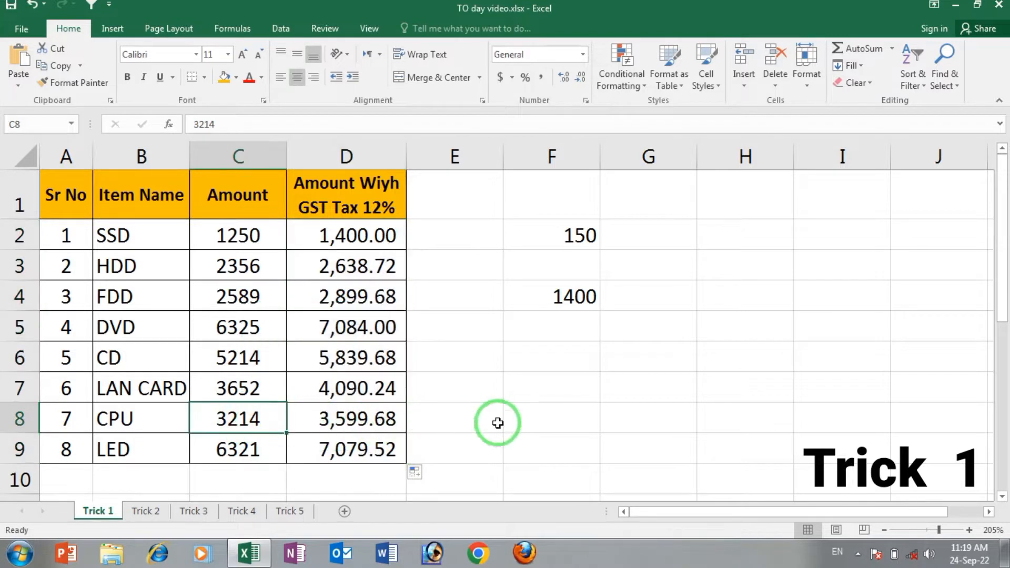
left_click(530, 414)
type("=")
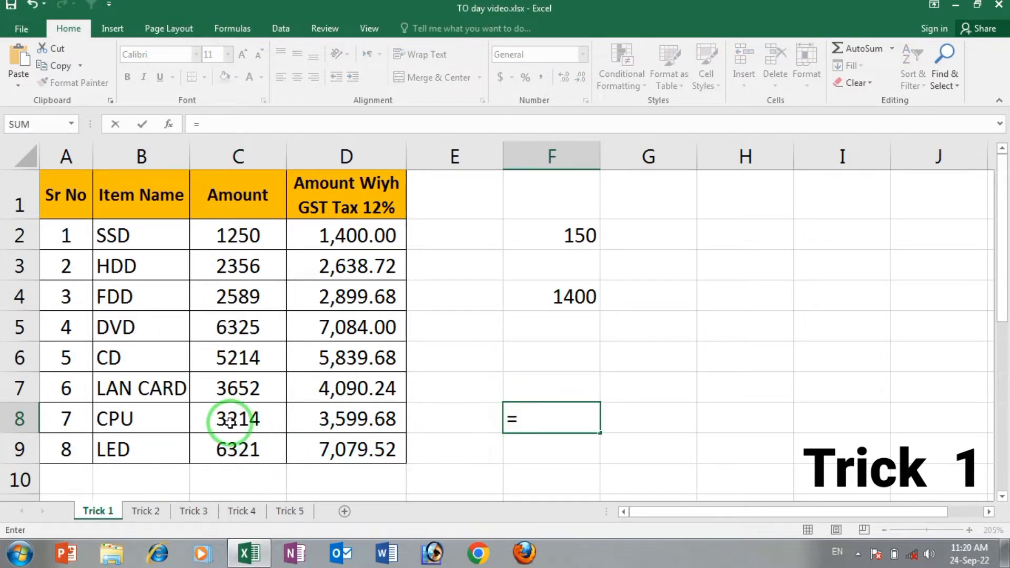
left_click(230, 421)
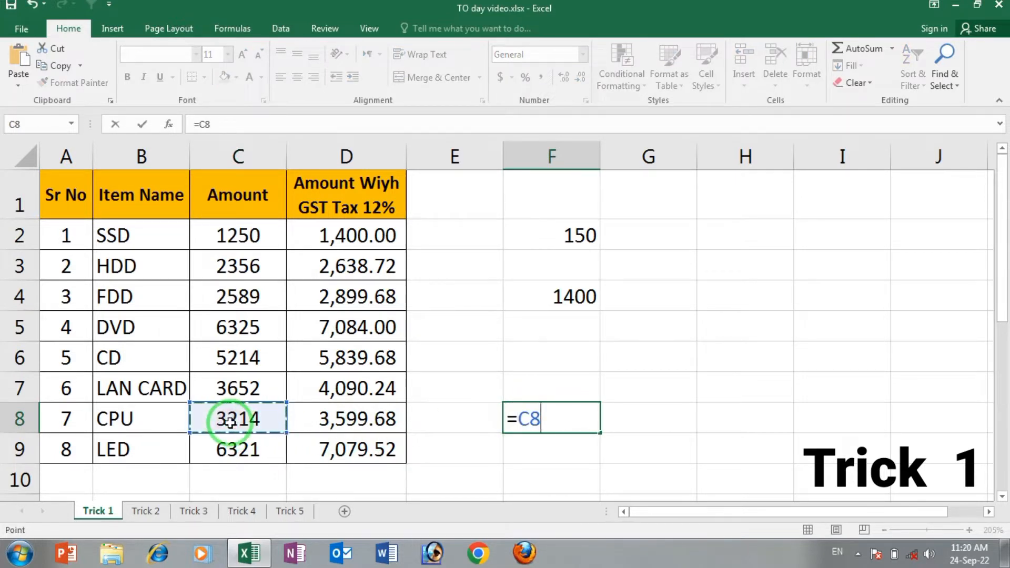
type("*12")
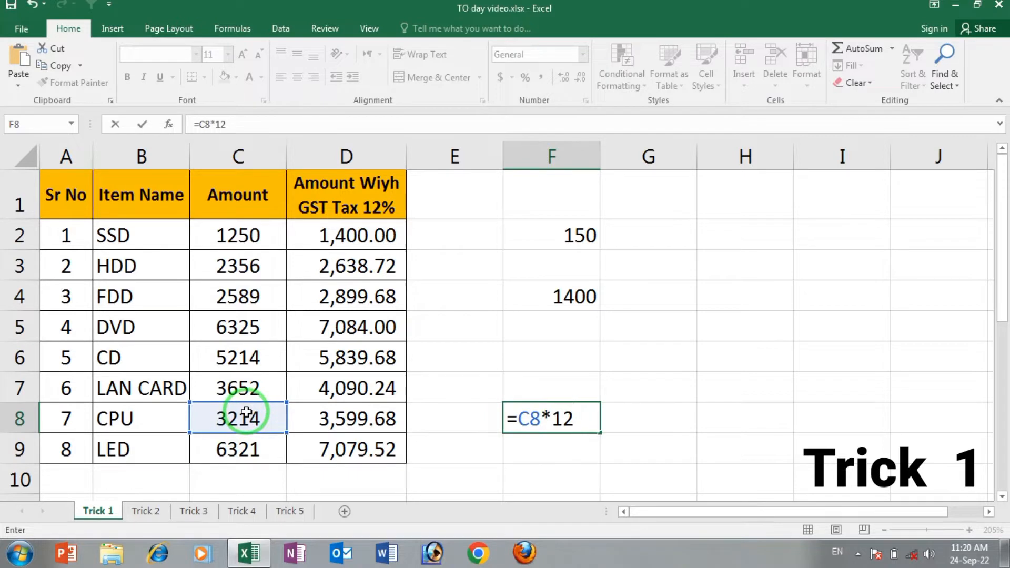
type("%")
key("Return")
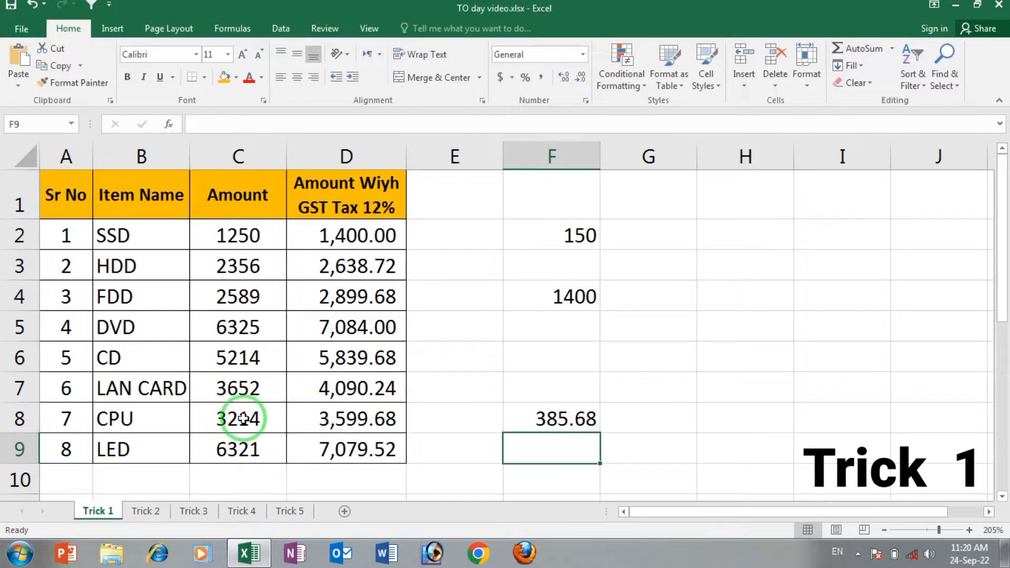
left_click(264, 419)
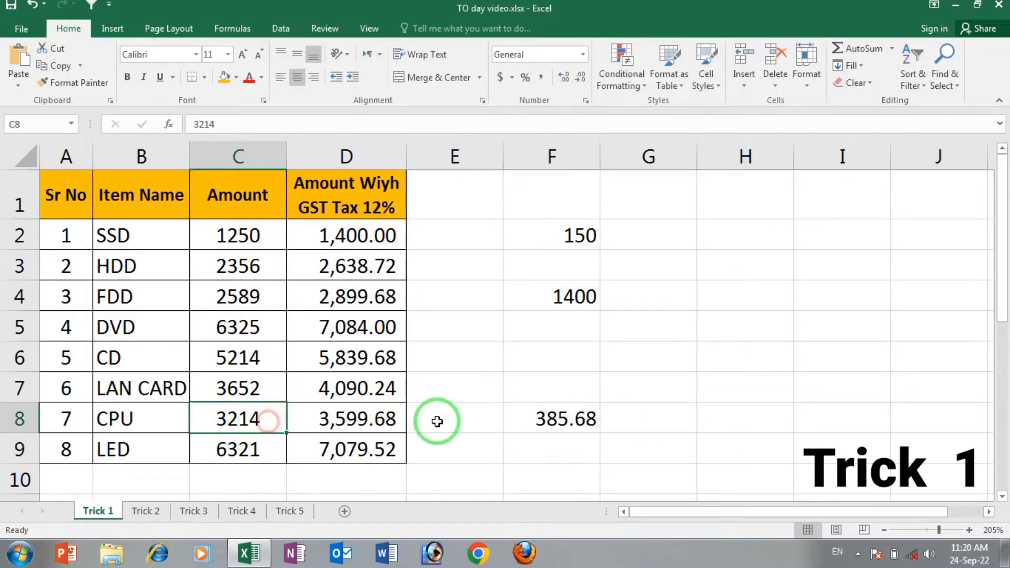
left_click(551, 420)
Add the CPU amount and its tax in cell G7 with =C8+F8, and compare it with D8
left_click(640, 391)
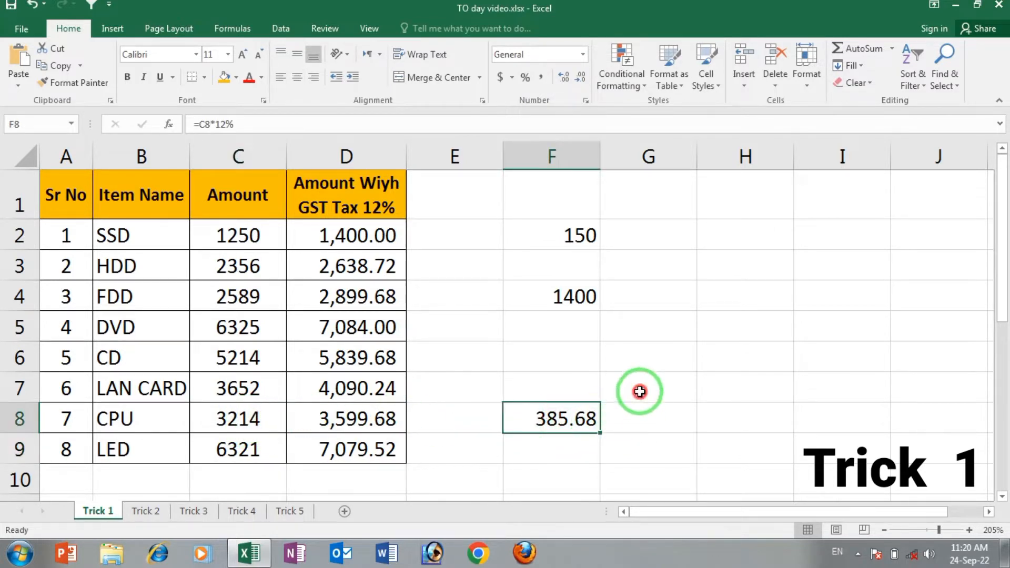
type("=")
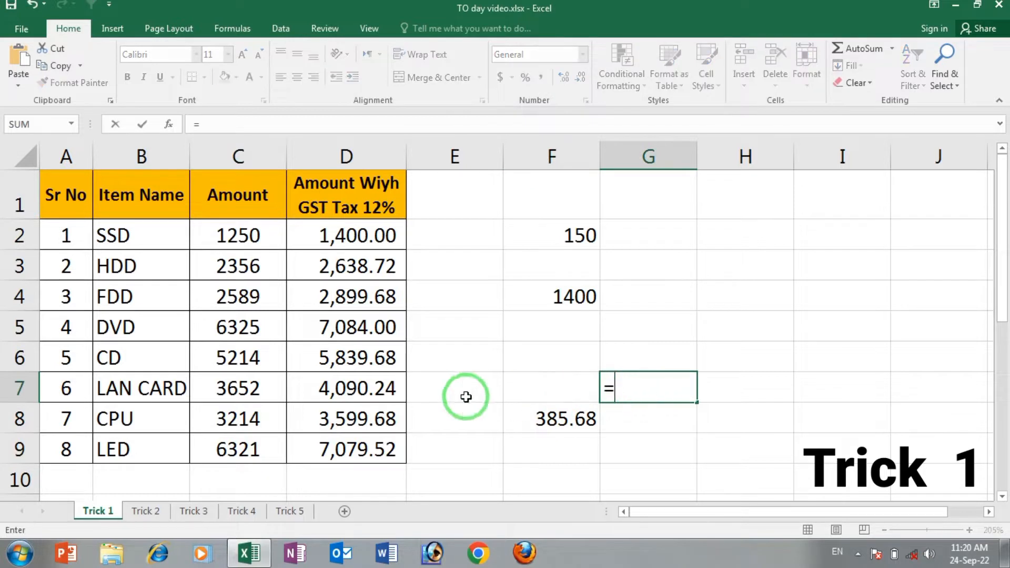
left_click(233, 421)
type("+")
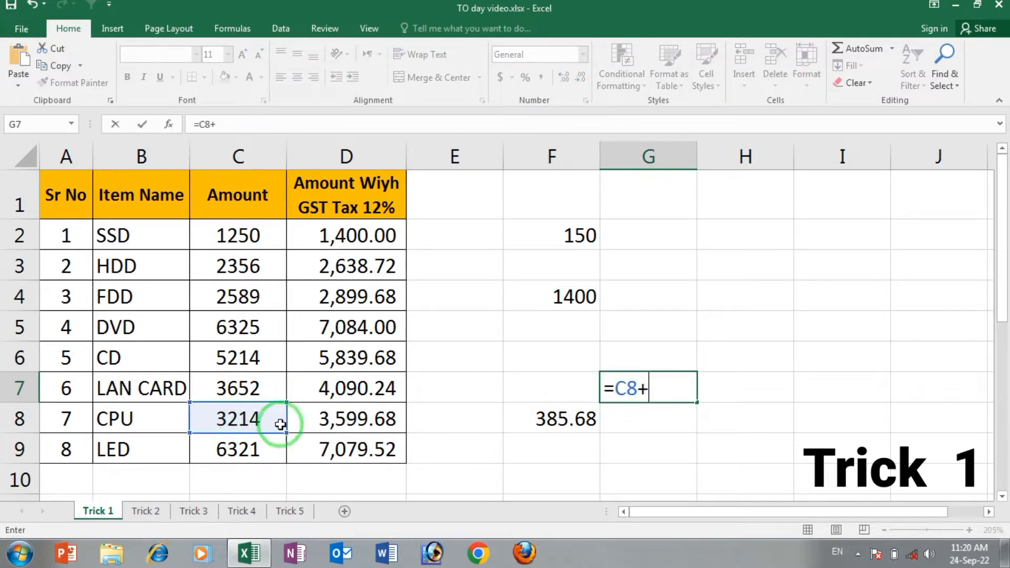
left_click(562, 419)
key("Return")
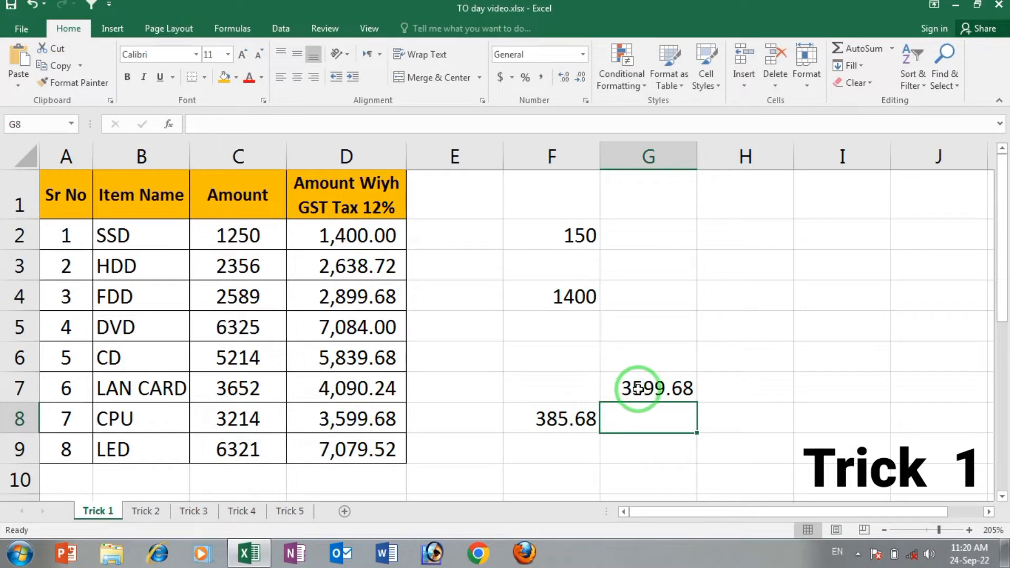
left_click(638, 389)
left_click(387, 419)
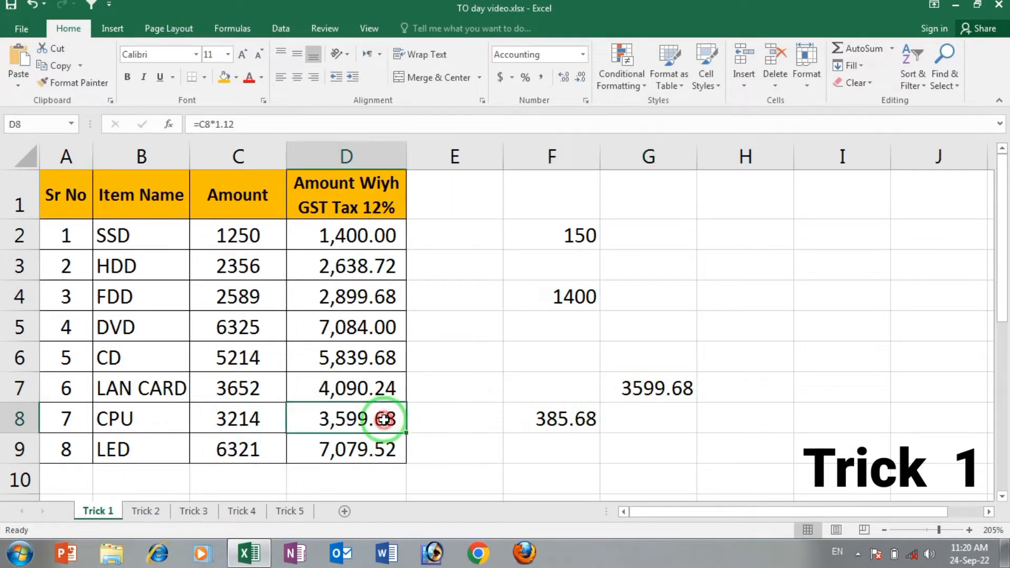
Clear the check calculations from the range F2:G8
left_click(626, 394)
left_click_drag(562, 227, 663, 427)
key("Delete")
left_click(573, 387)
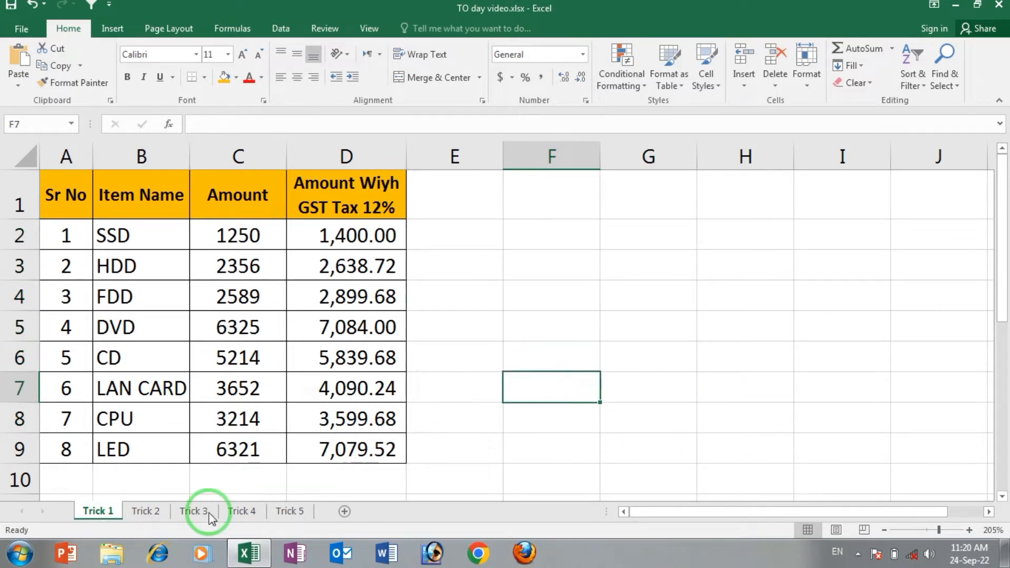
Open the Trick 2 sheet and look over the blank rows in the point wiring list
left_click(141, 516)
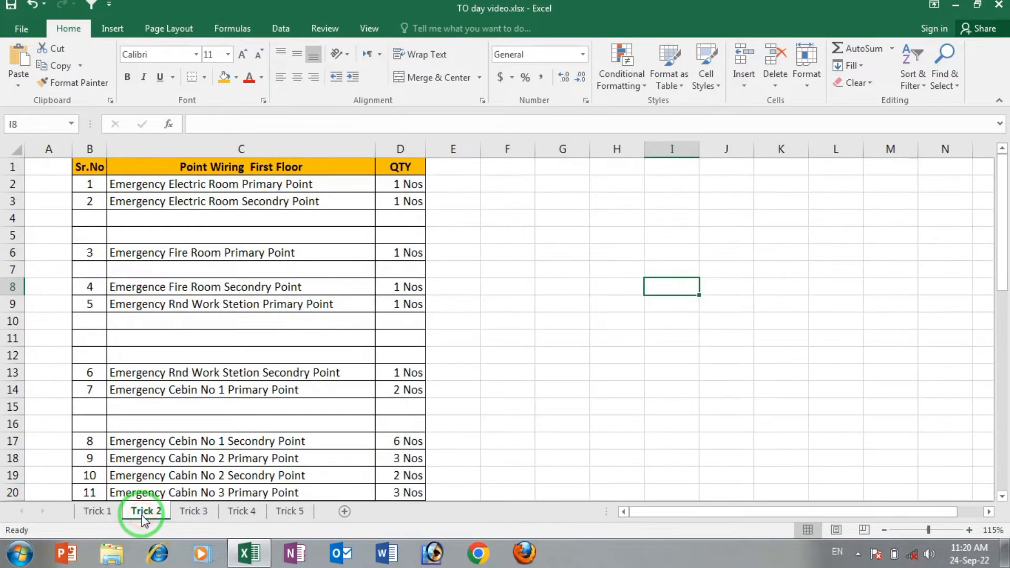
left_click(570, 341)
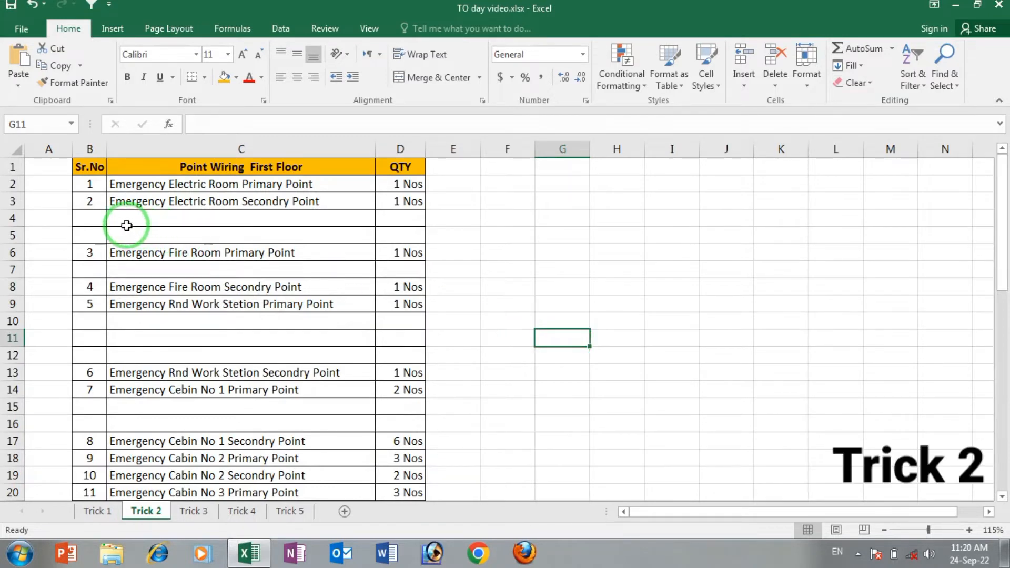
left_click_drag(90, 219, 91, 239)
left_click_drag(84, 319, 162, 342)
left_click(87, 406)
left_click_drag(137, 410, 275, 419)
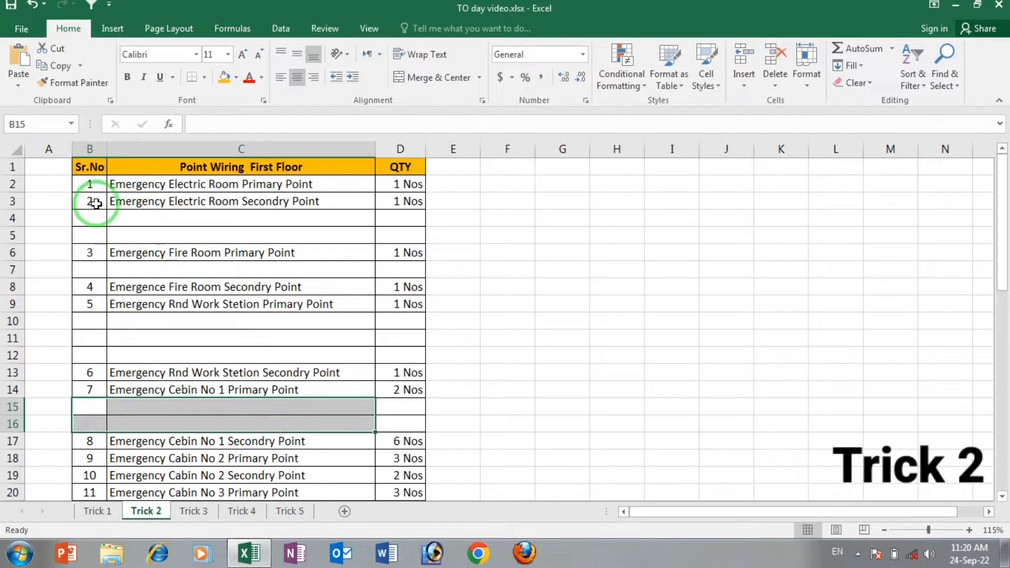
Delete the two blank sheet rows 4 and 5 below Emergency Electric Room Secondry Point
left_click_drag(85, 218, 391, 236)
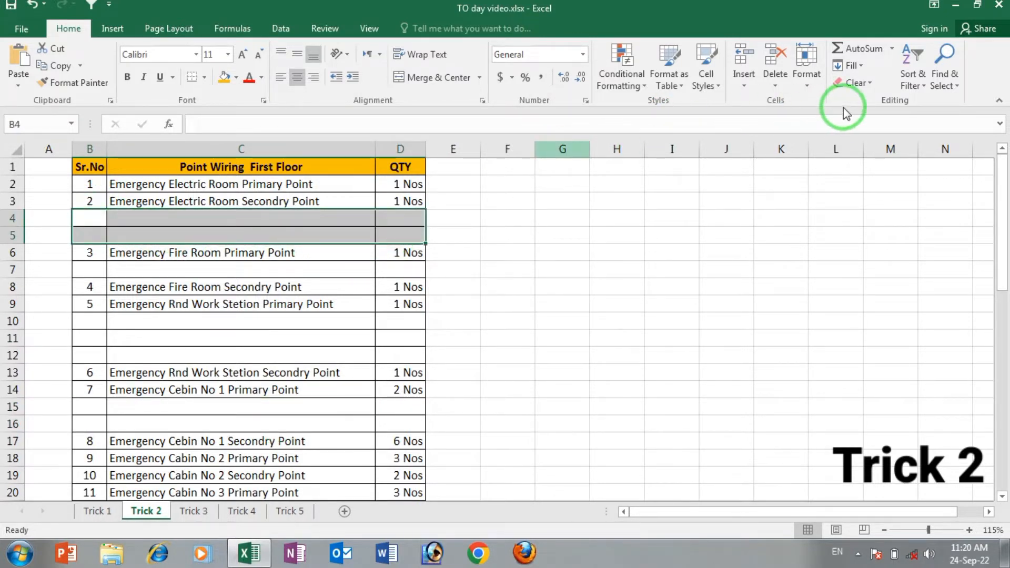
left_click(773, 88)
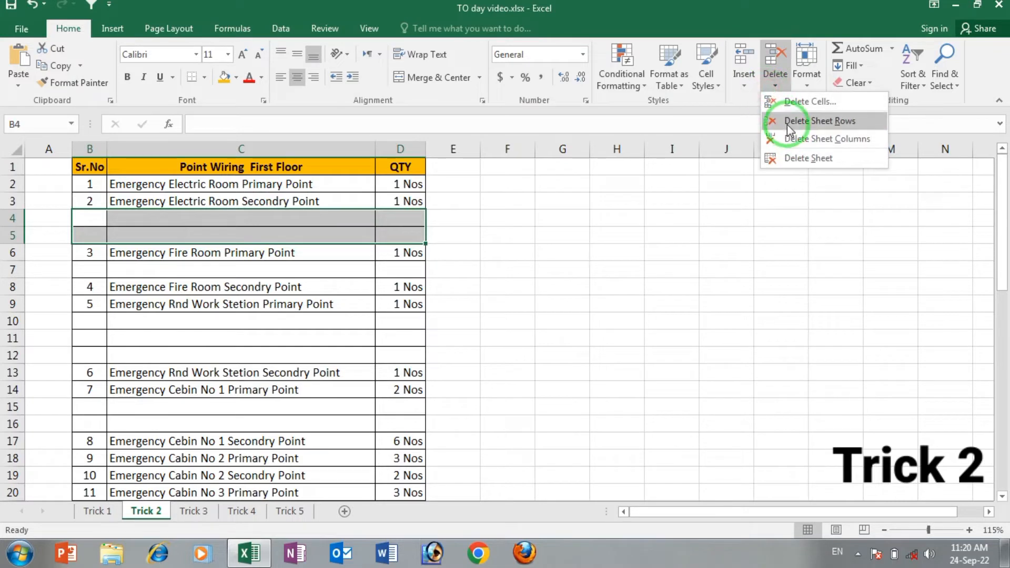
left_click(789, 124)
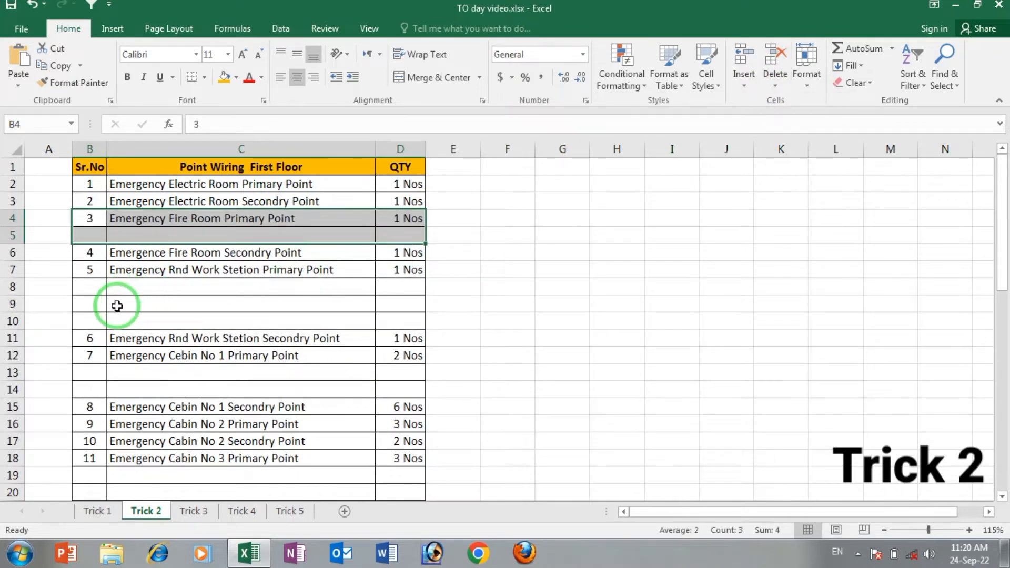
Delete the three blank sheet rows 8 to 10 below Emergency Rnd Work Stetion Primary Point
left_click_drag(90, 290, 386, 311)
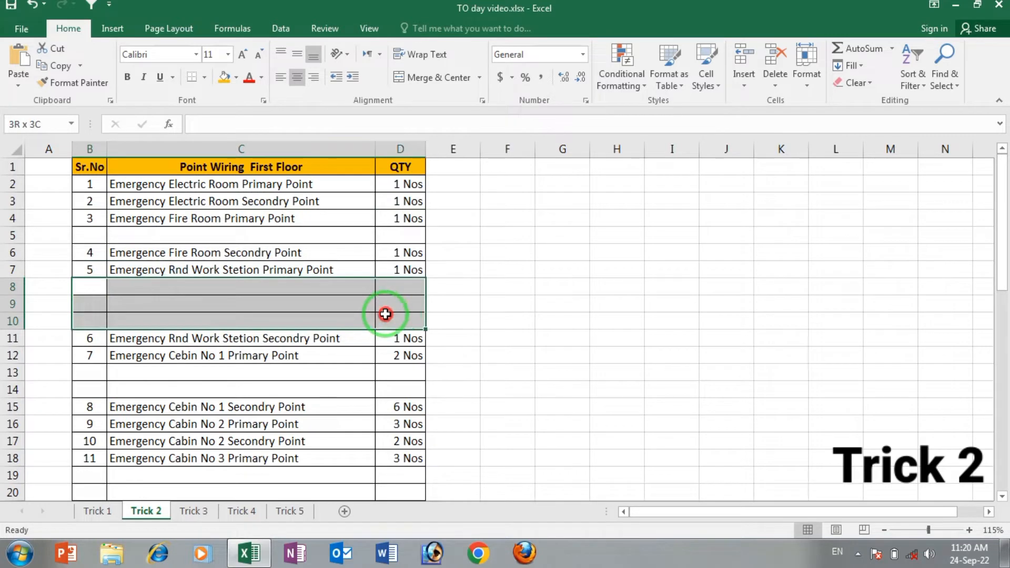
left_click(767, 92)
left_click(778, 122)
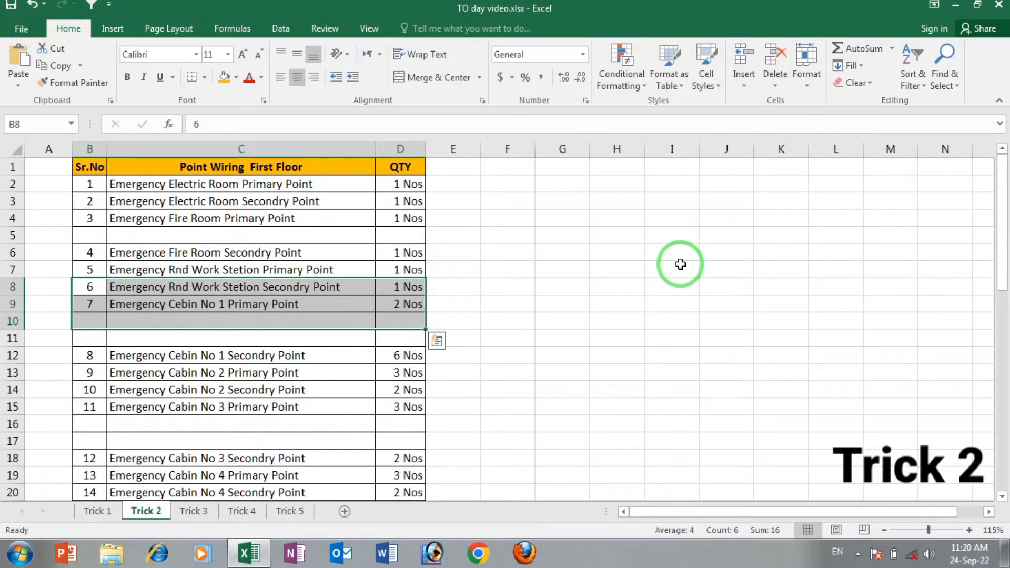
left_click(680, 264)
Undo the manual blank-row deletions in the point wiring list
scroll(158, 353, "down", 5)
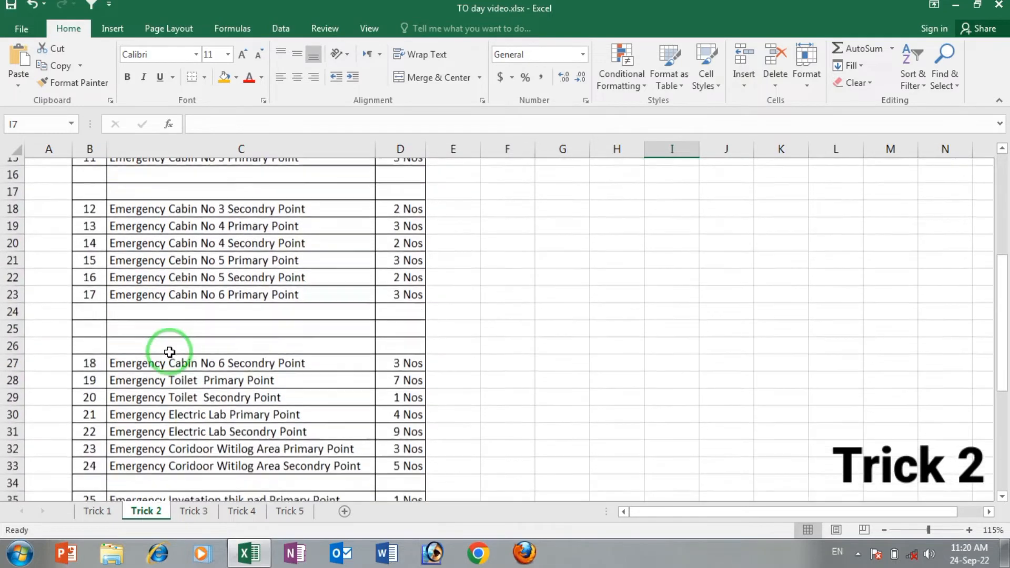
scroll(169, 354, "down", 2)
scroll(175, 363, "up", 1)
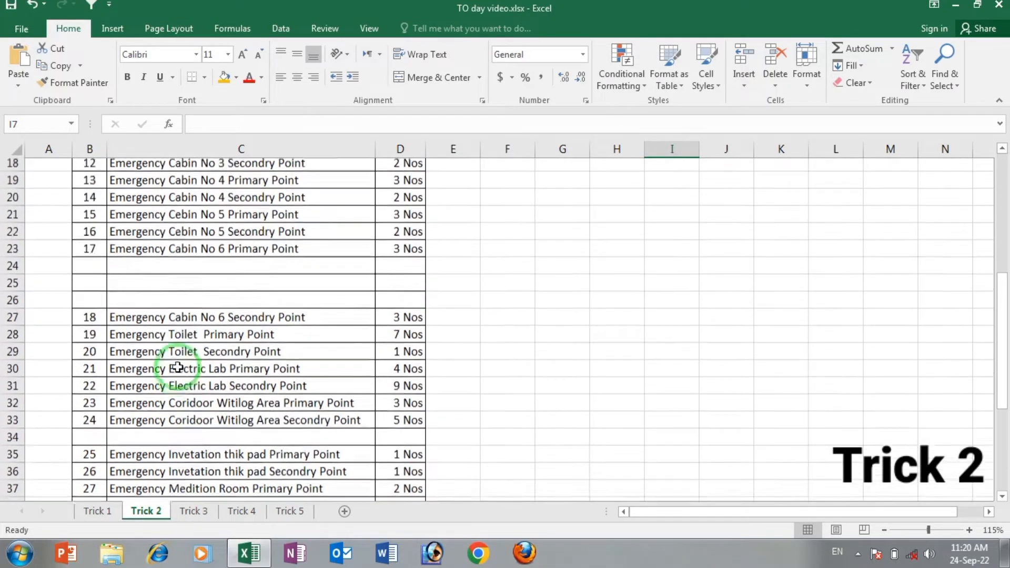
scroll(177, 367, "up", 4)
left_click(176, 332)
scroll(176, 332, "up", 2)
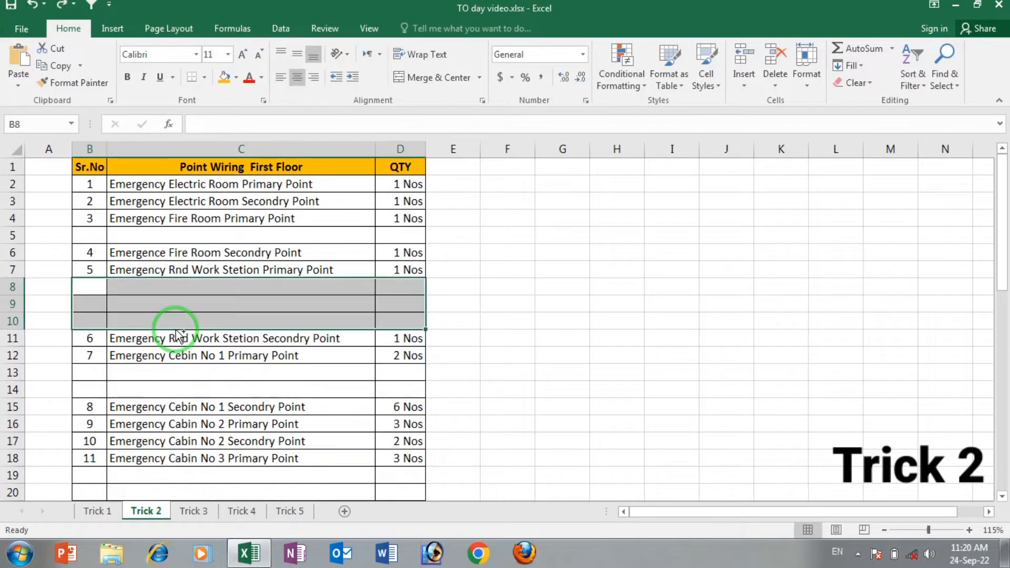
left_click(516, 329)
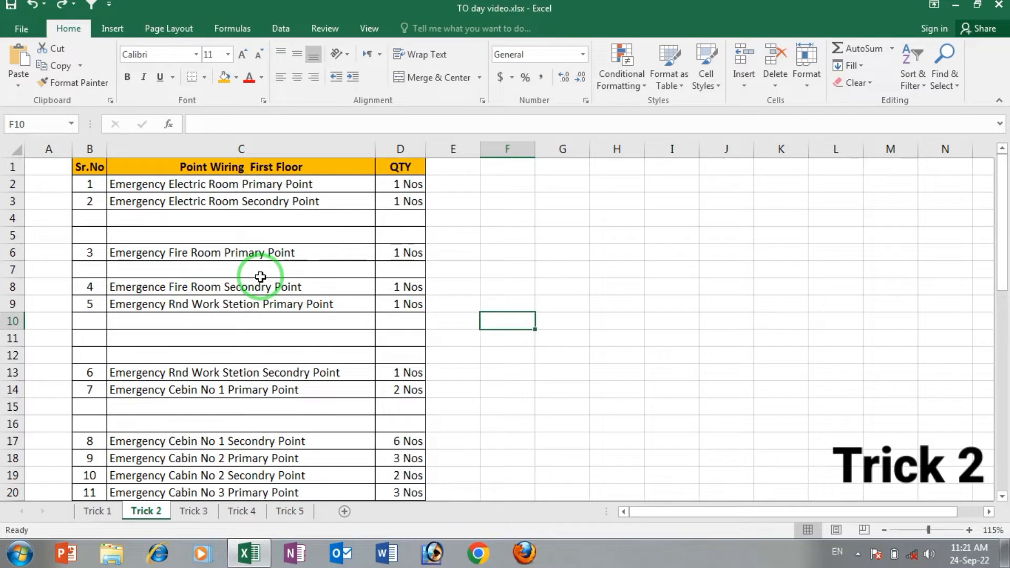
Select all blank cells within the list range B1:D49 using Go To Special with the Blanks option
left_click_drag(90, 165, 413, 441)
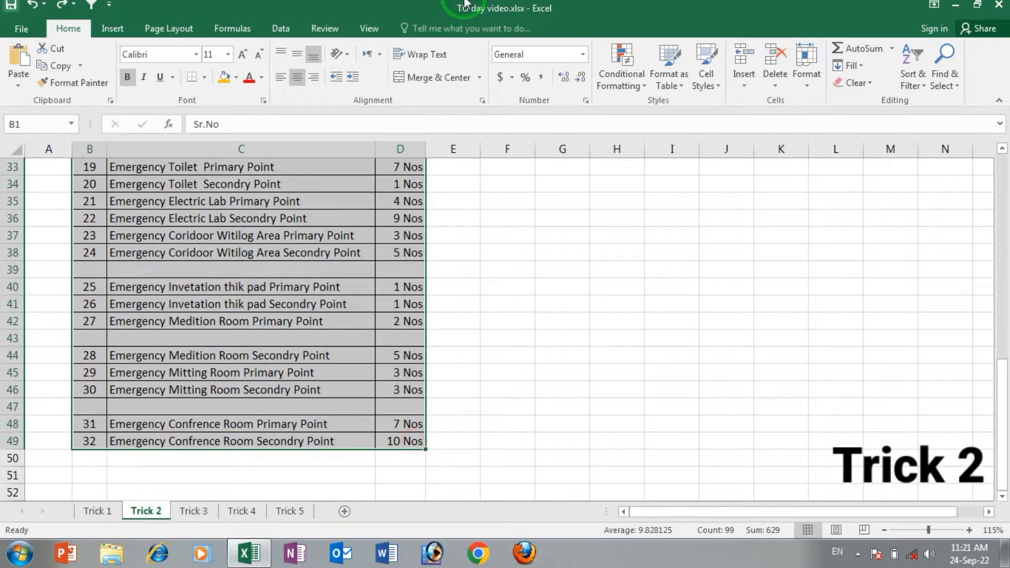
left_click(860, 550)
left_click(257, 308)
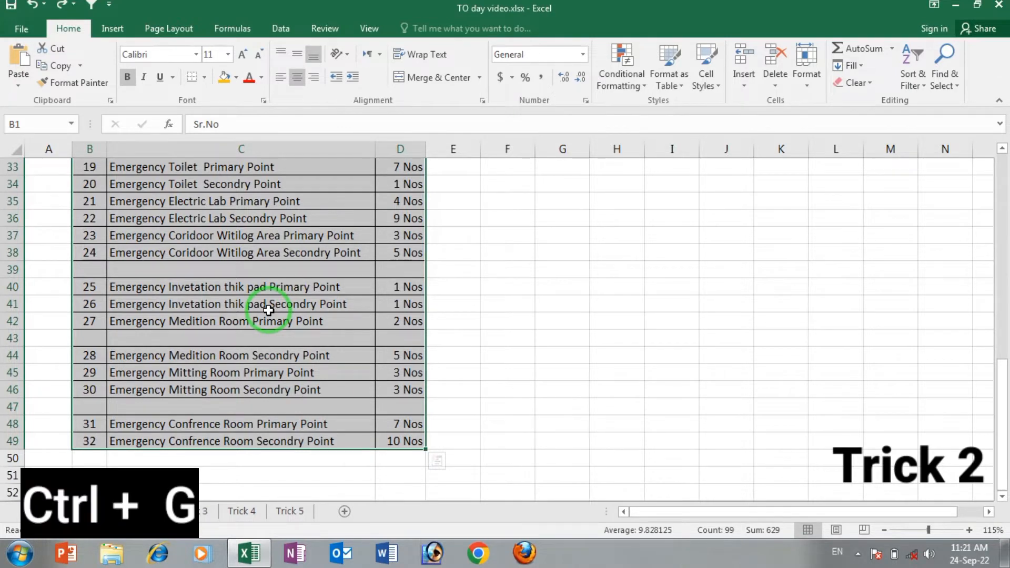
key("ctrl+g")
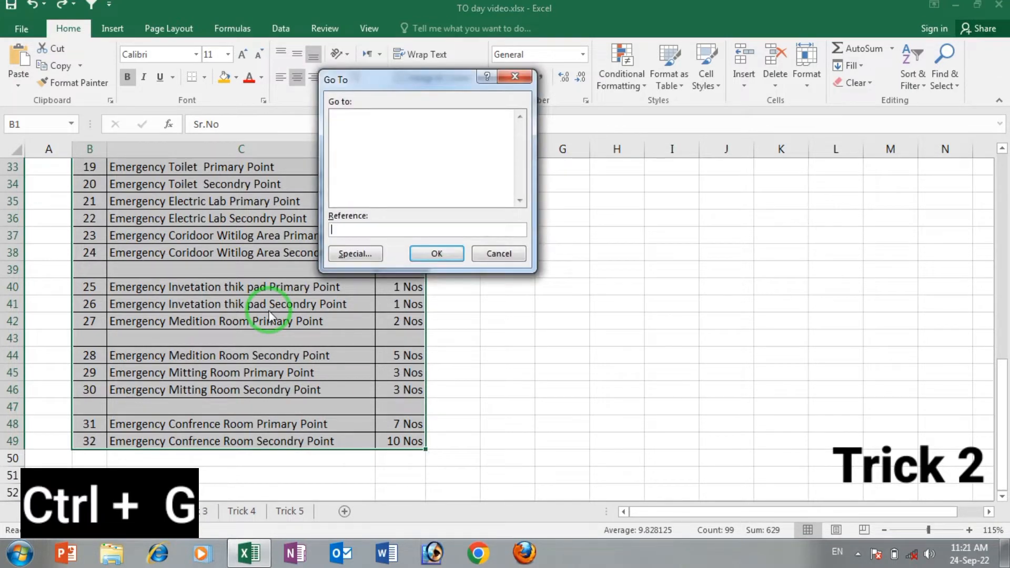
left_click(360, 255)
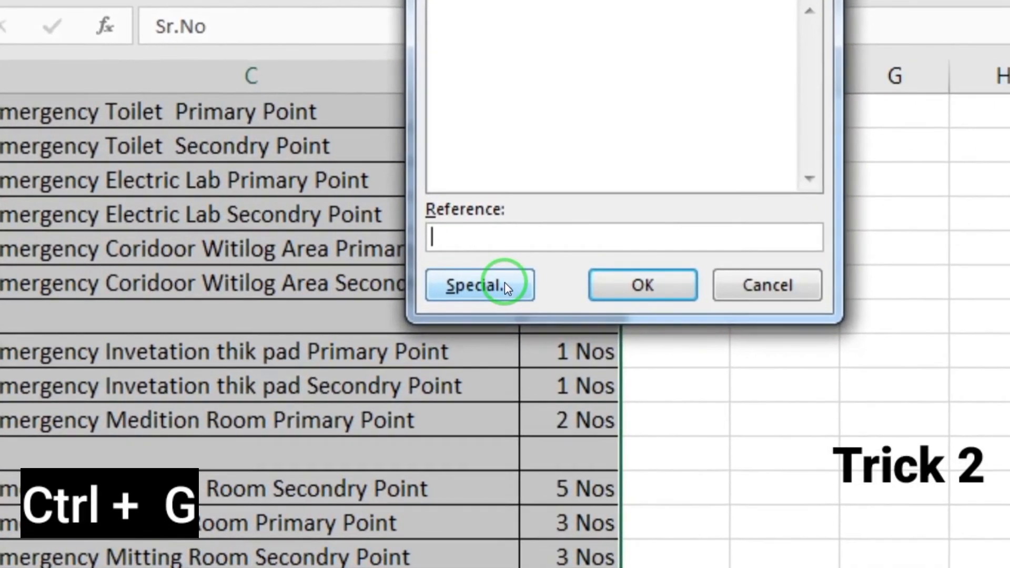
left_click(504, 285)
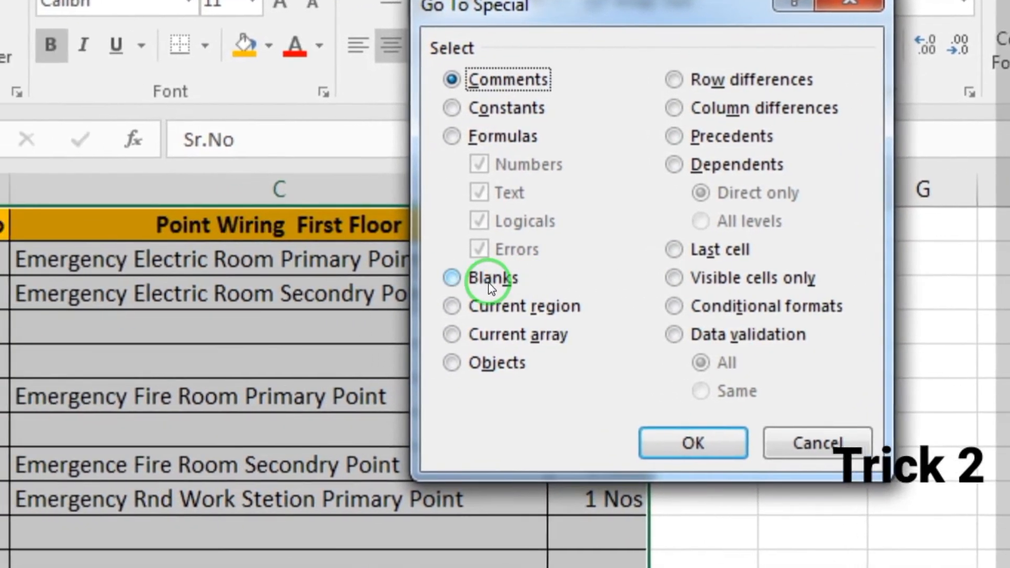
left_click(330, 304)
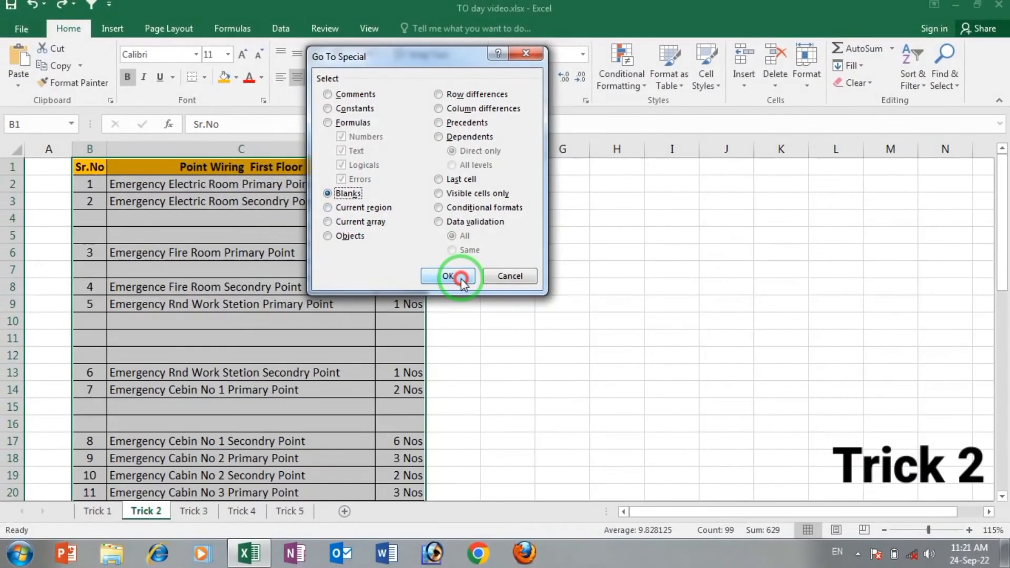
left_click(716, 445)
Delete the sheet rows of all selected blank cells and check the point wiring list down to its end
scroll(238, 344, "down", 6)
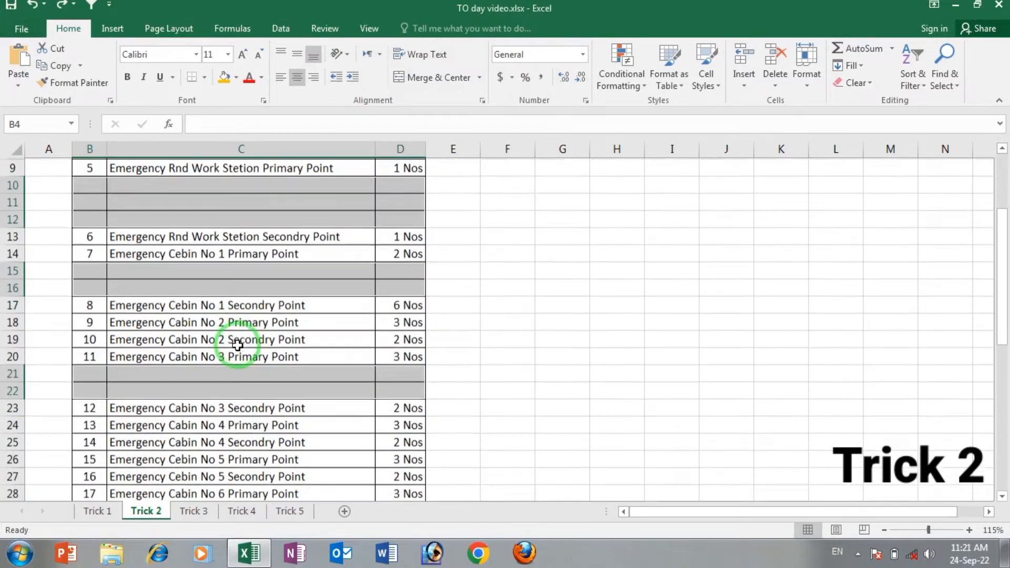
scroll(237, 346, "down", 3)
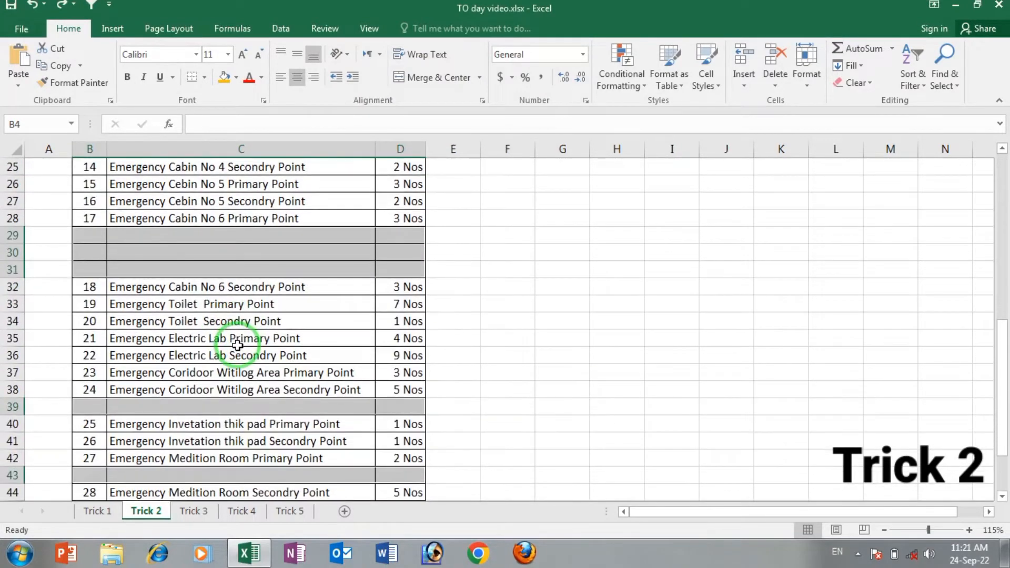
scroll(238, 345, "down", 5)
scroll(237, 345, "up", 5)
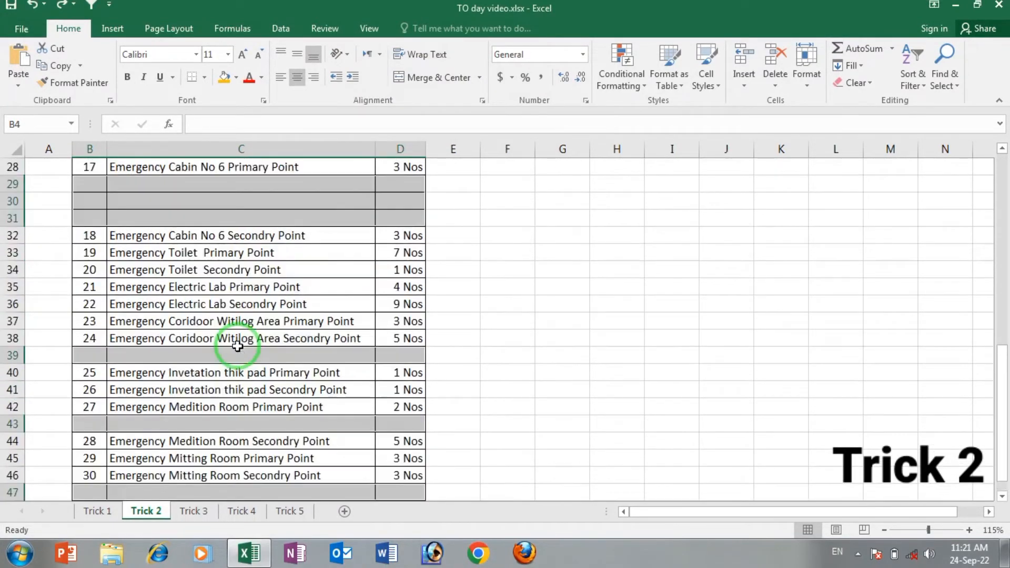
scroll(238, 346, "up", 7)
scroll(238, 345, "up", 2)
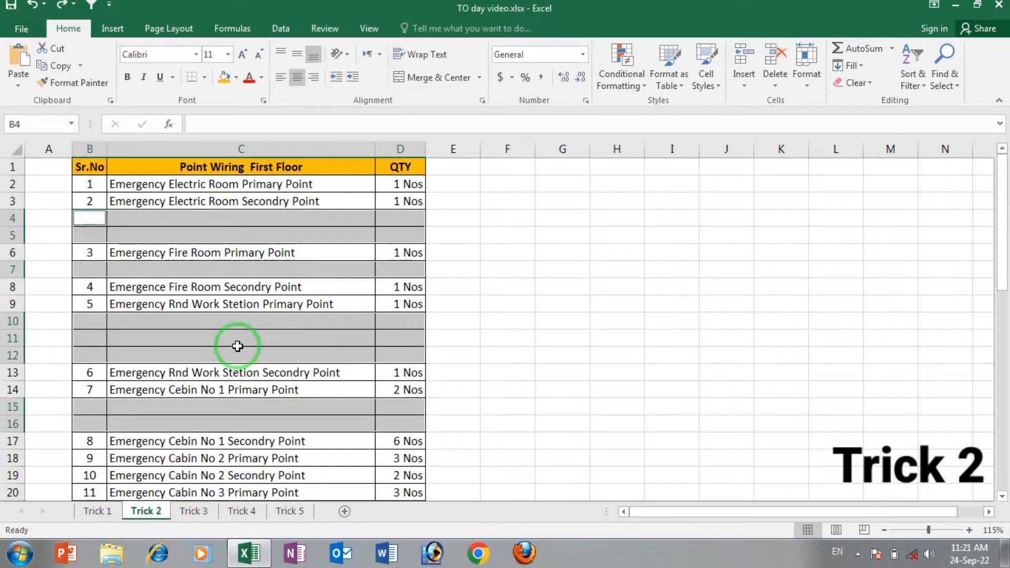
left_click(777, 94)
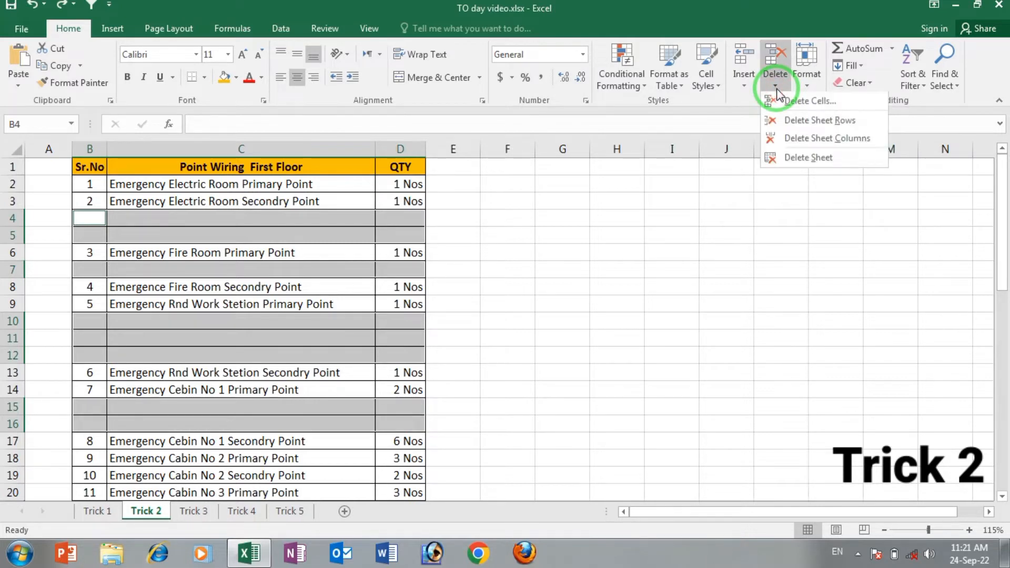
left_click(783, 127)
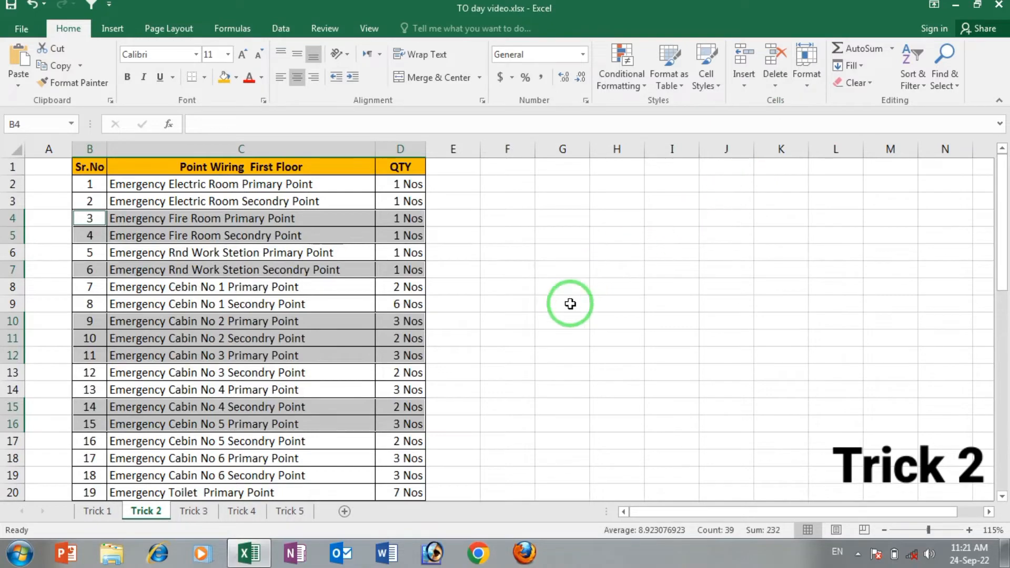
left_click(330, 343)
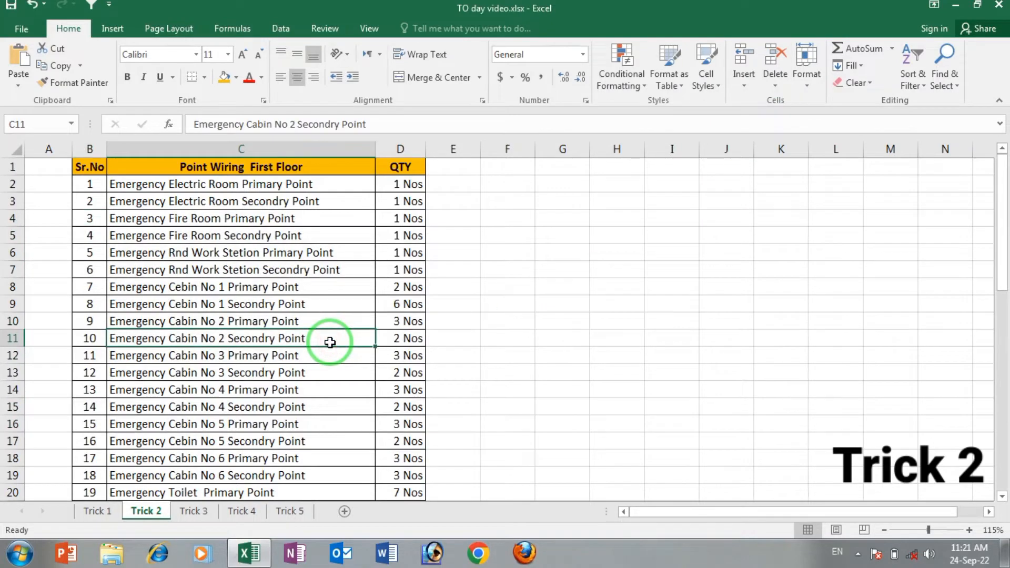
scroll(330, 343, "down", 8)
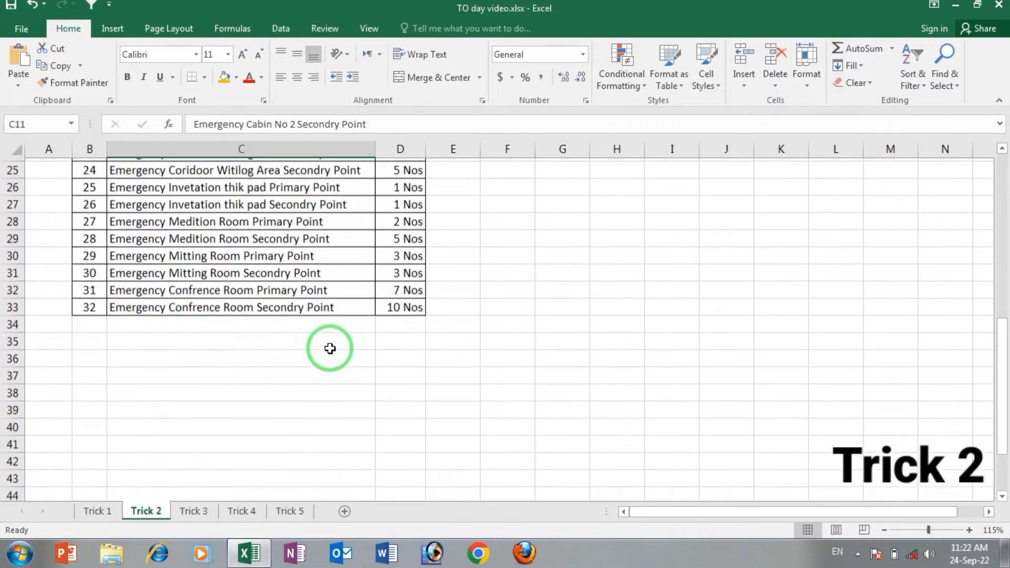
scroll(330, 348, "up", 1)
scroll(330, 349, "up", 7)
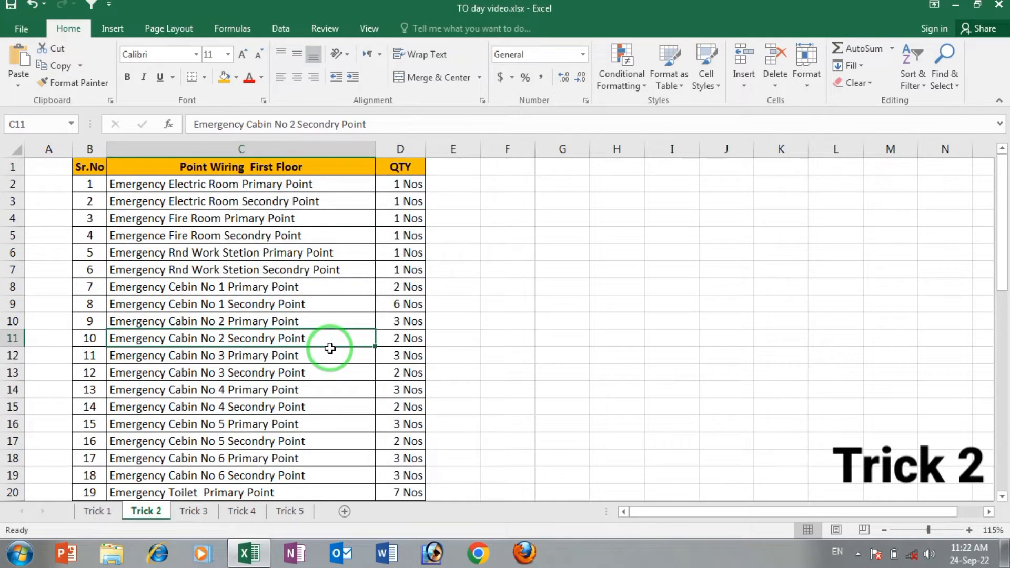
Open the Trick 3 sheet and look over its item tables
left_click(193, 514)
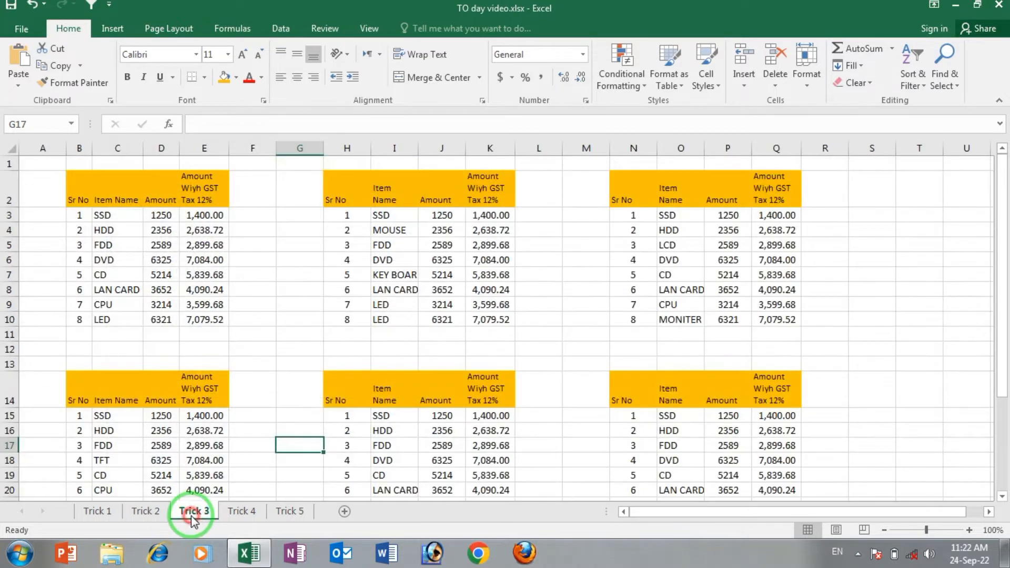
left_click(360, 286)
scroll(360, 286, "down", 4)
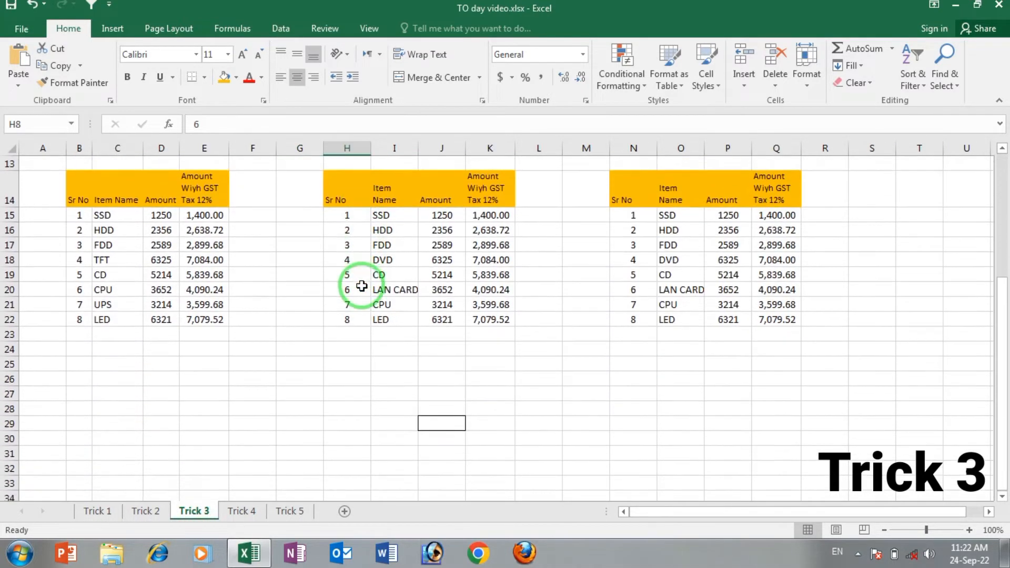
scroll(361, 286, "up", 4)
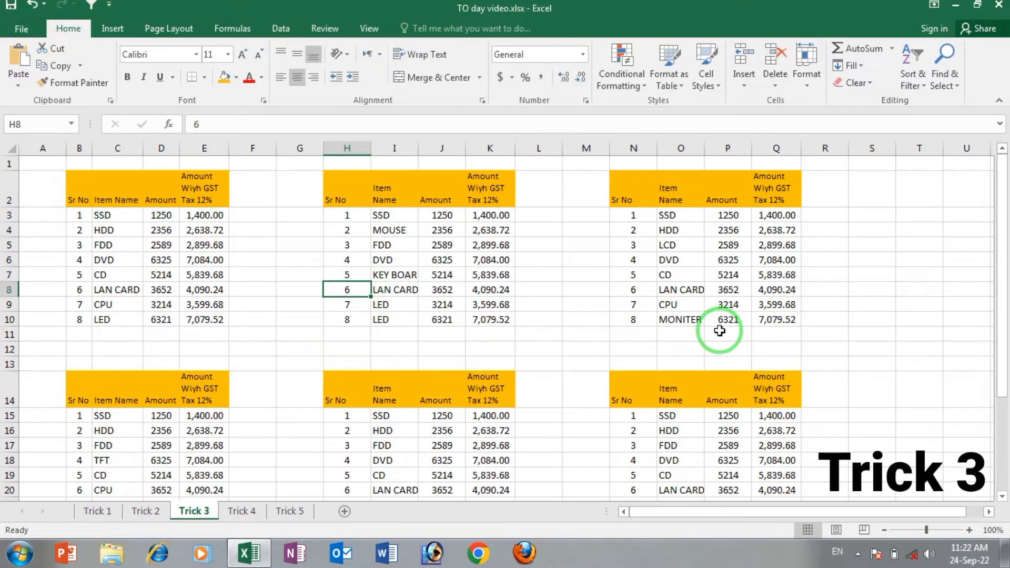
Apply All Borders to the three upper tables B2:E10, H2:K10 and N2:Q10
left_click_drag(83, 192, 200, 318)
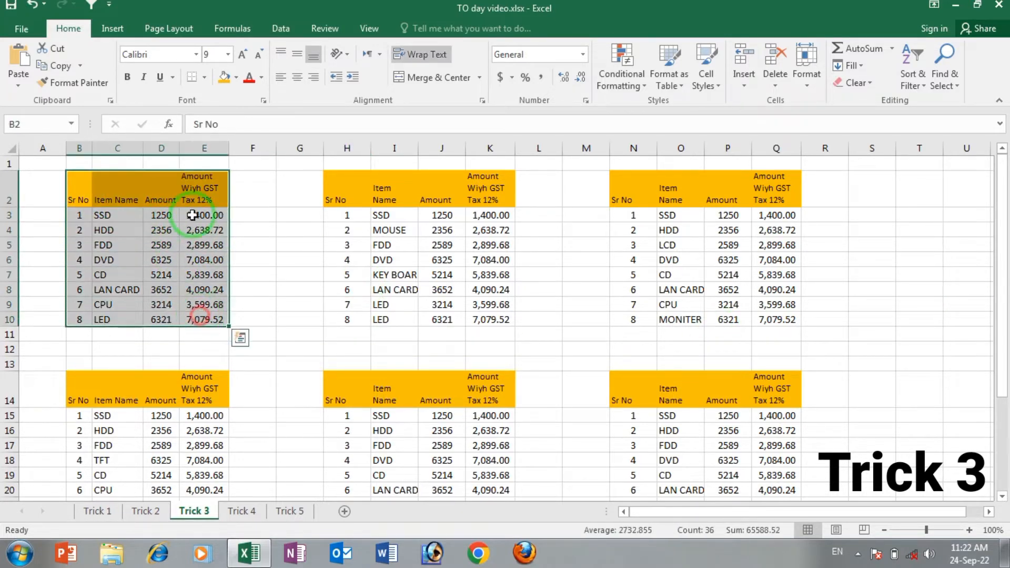
left_click(205, 79)
left_click(211, 202)
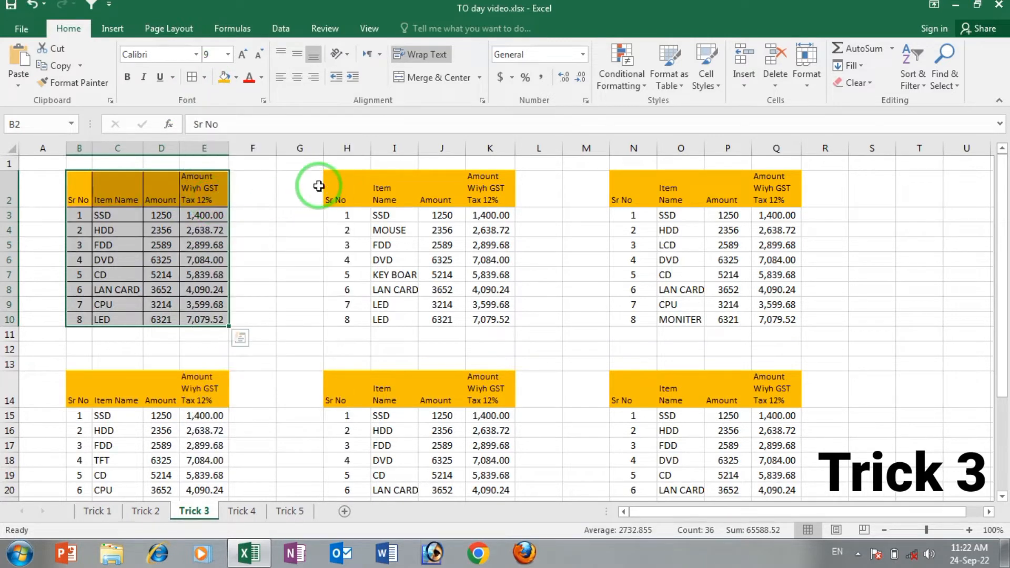
left_click_drag(338, 189, 489, 321)
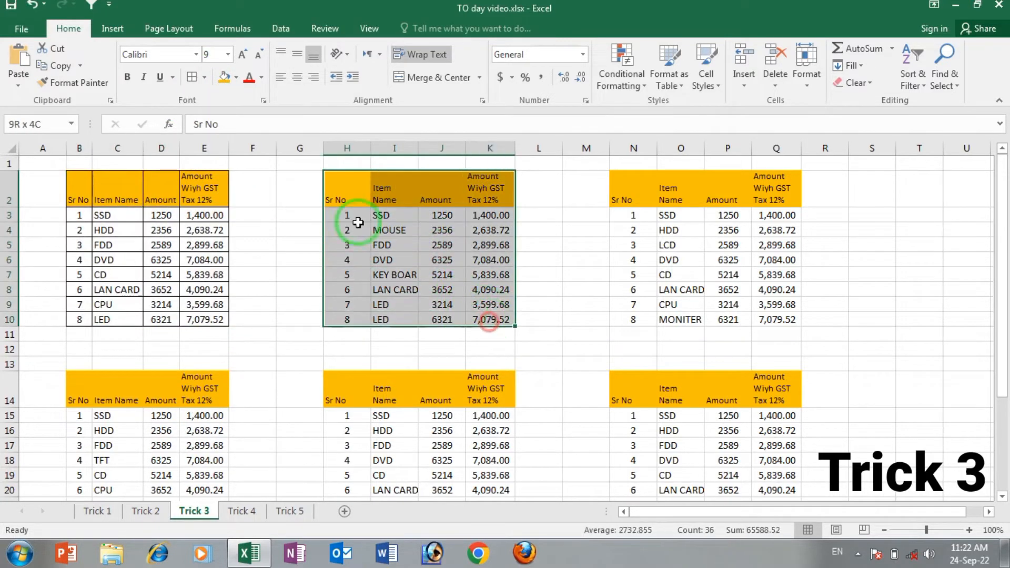
left_click(192, 77)
left_click_drag(627, 196, 780, 323)
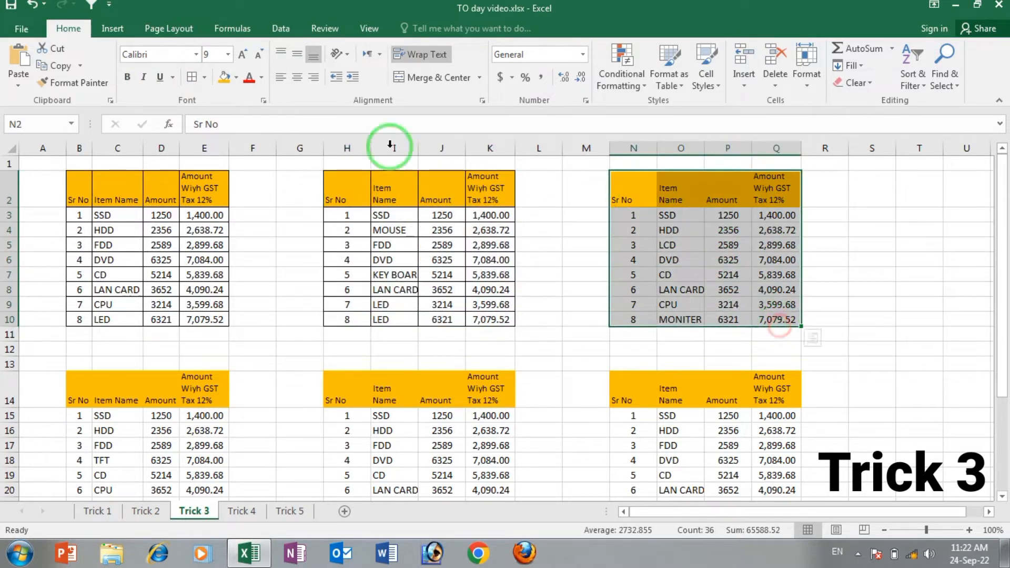
left_click(192, 77)
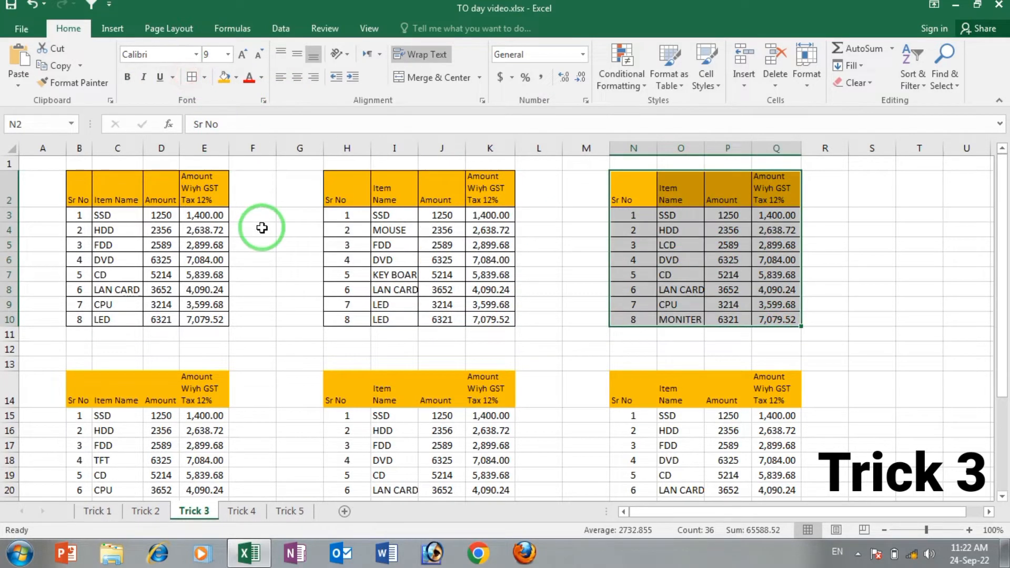
Undo the borders applied to the three upper tables and deselect them
key("ctrl+z")
key("ctrl+z")
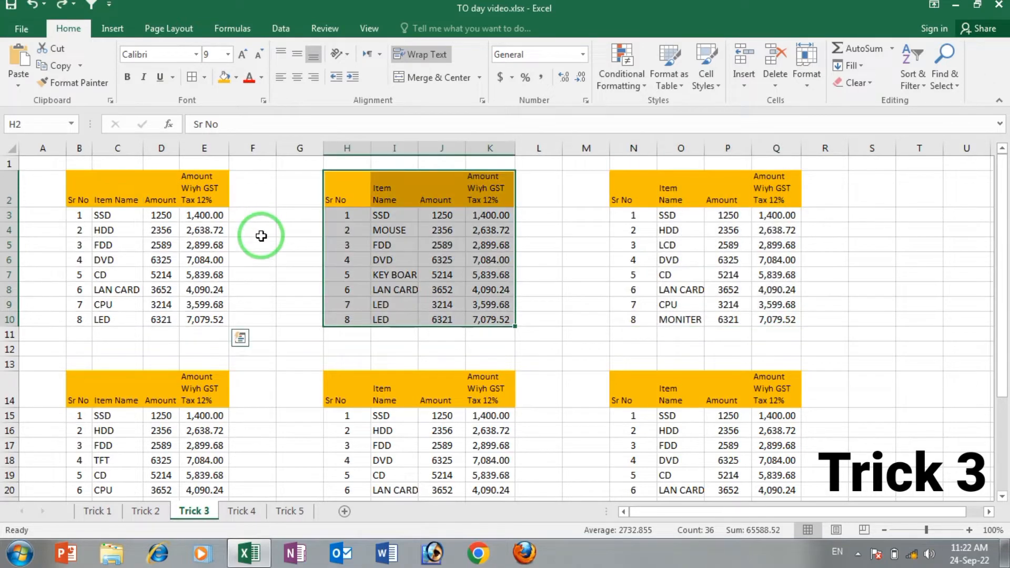
left_click(262, 234)
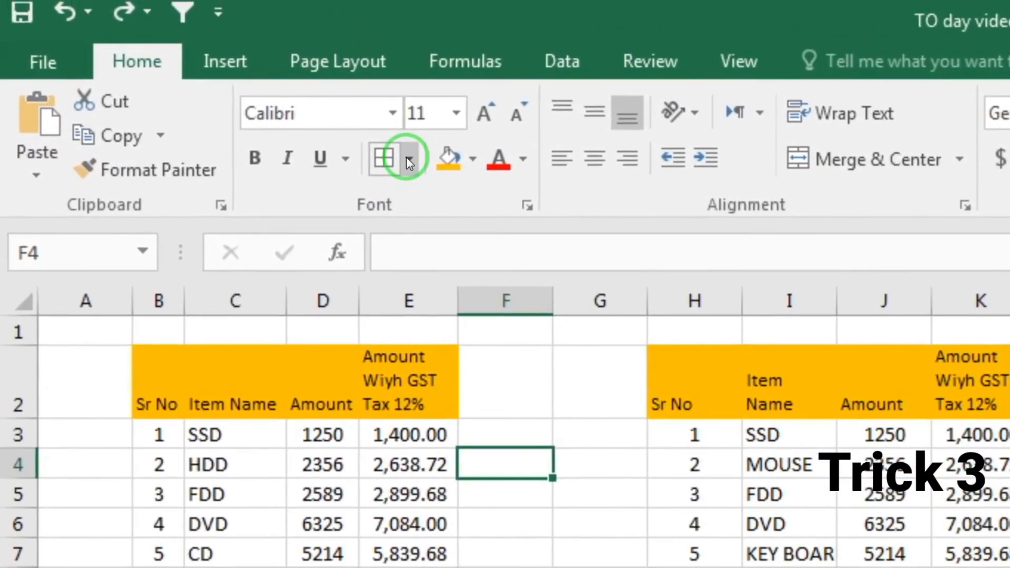
Add grid borders to the upper tables B2:E10, H2:K10 and N2:Q10 with Draw Border Grid
left_click(408, 159)
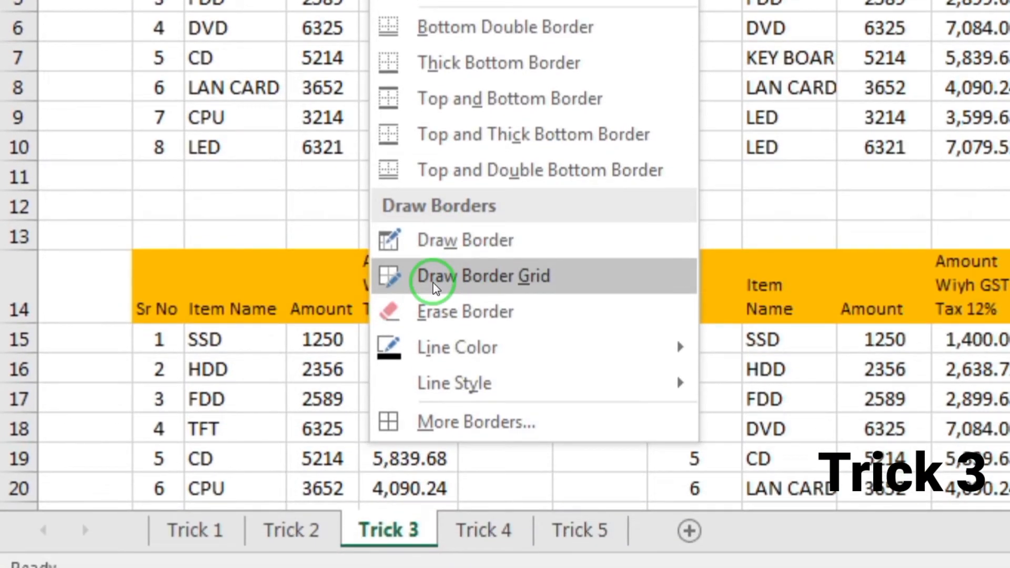
left_click(433, 282)
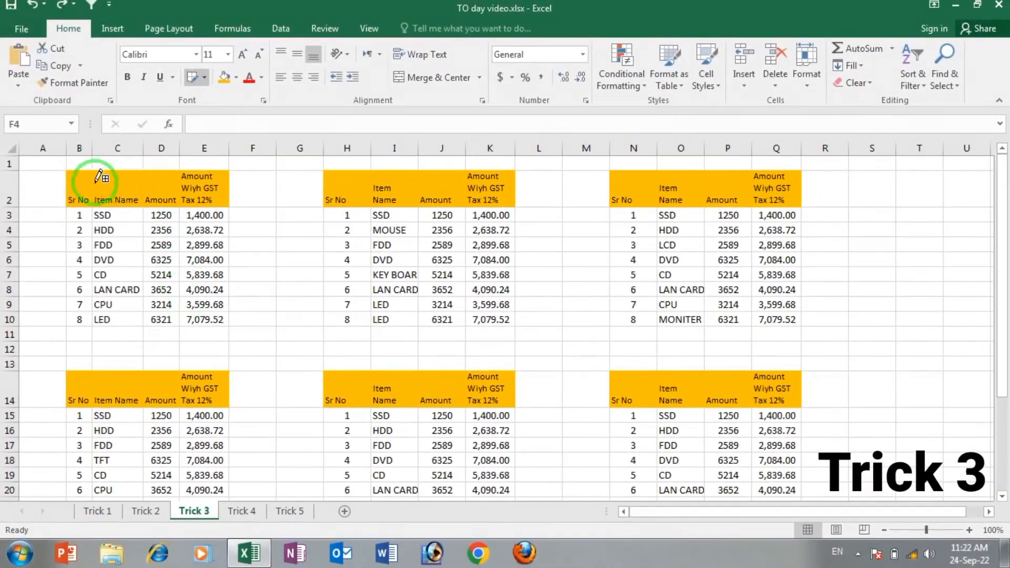
left_click_drag(78, 171, 211, 322)
mouse_move(327, 173)
left_mouse_down()
mouse_move(513, 258)
mouse_move(503, 323)
left_mouse_up()
mouse_move(635, 196)
left_mouse_down()
mouse_move(668, 203)
mouse_move(774, 316)
left_mouse_up()
Draw grid borders on the lower tables B14:E22, H14:K22 and N14:Q22, and turn border drawing off
scroll(731, 310, "down", 3)
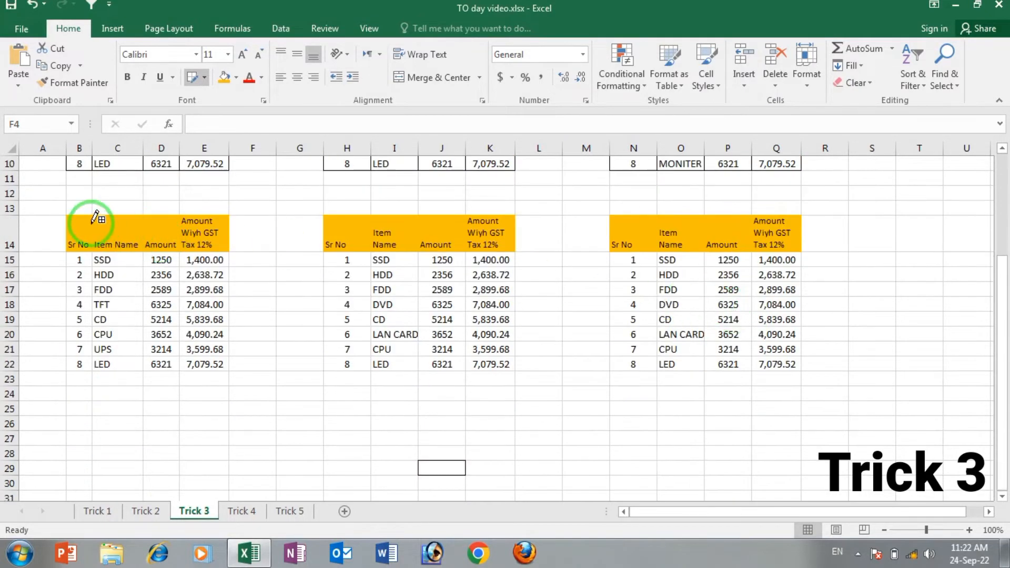
mouse_move(86, 207)
left_mouse_down()
mouse_move(136, 243)
mouse_move(210, 326)
mouse_move(211, 368)
left_mouse_up()
mouse_move(334, 232)
left_mouse_down()
mouse_move(510, 353)
mouse_move(510, 364)
left_mouse_up()
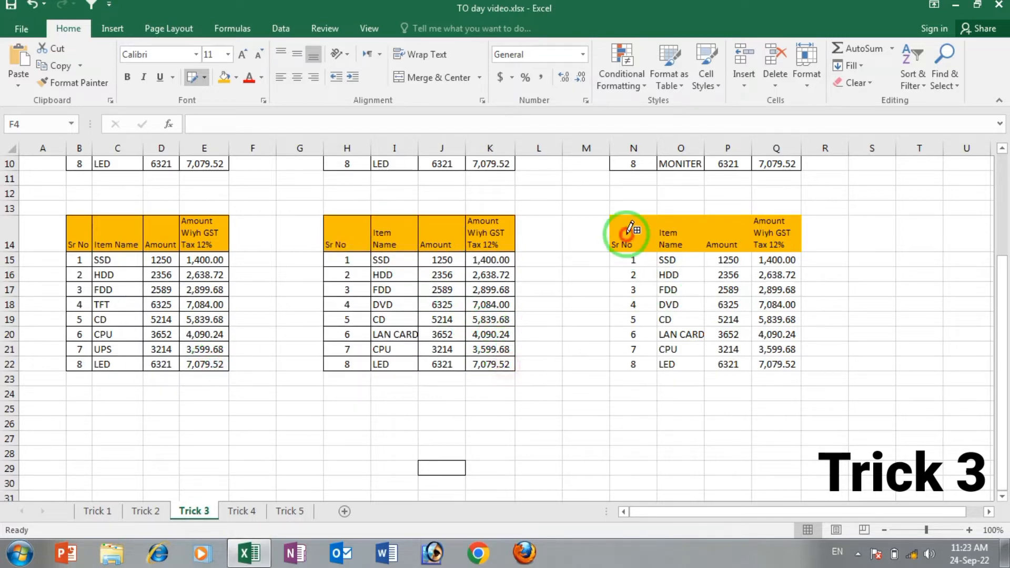
mouse_move(623, 233)
left_mouse_down()
mouse_move(765, 303)
mouse_move(778, 364)
left_mouse_up()
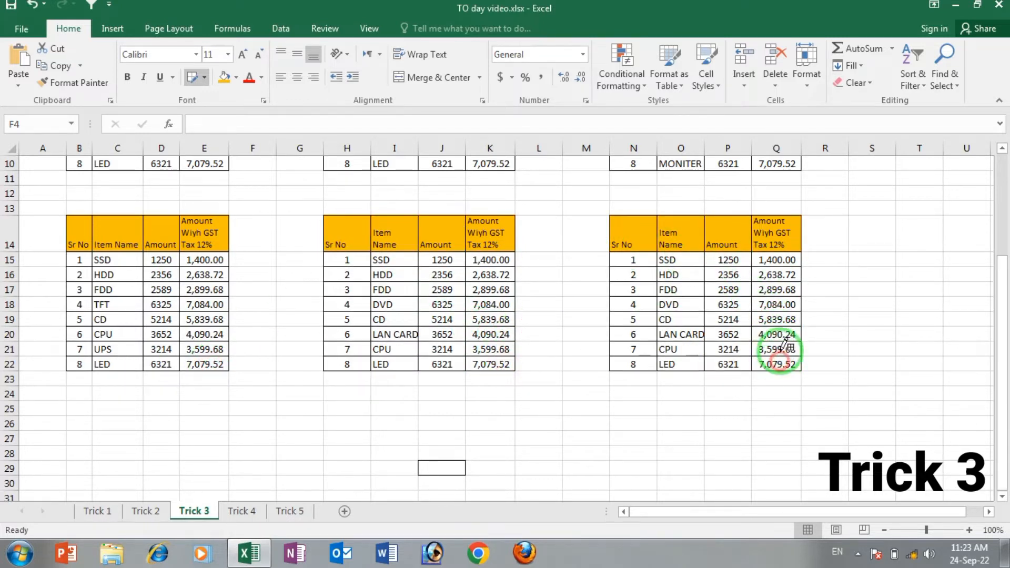
scroll(355, 296, "up", 3)
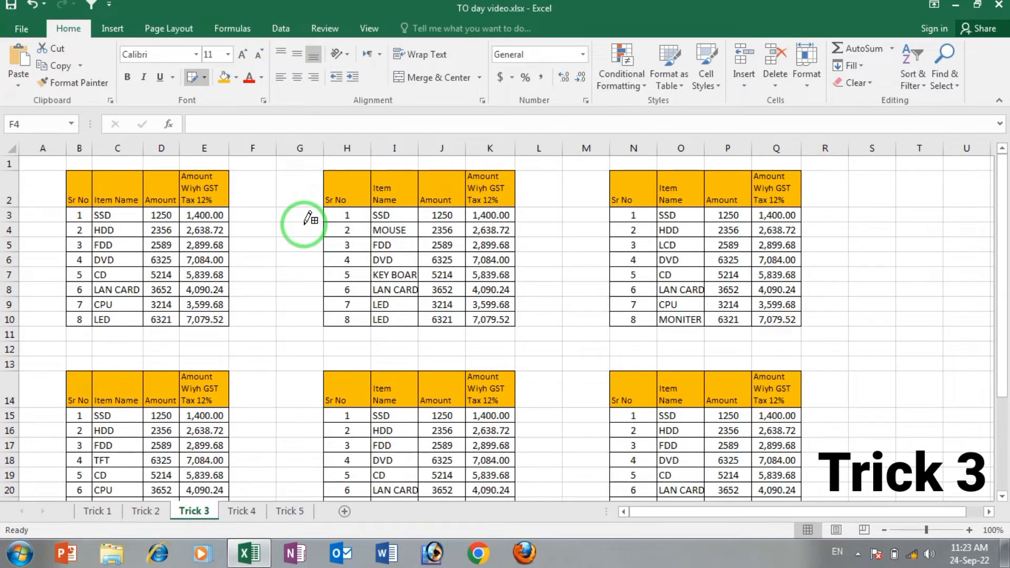
left_click(193, 78)
left_click(293, 261)
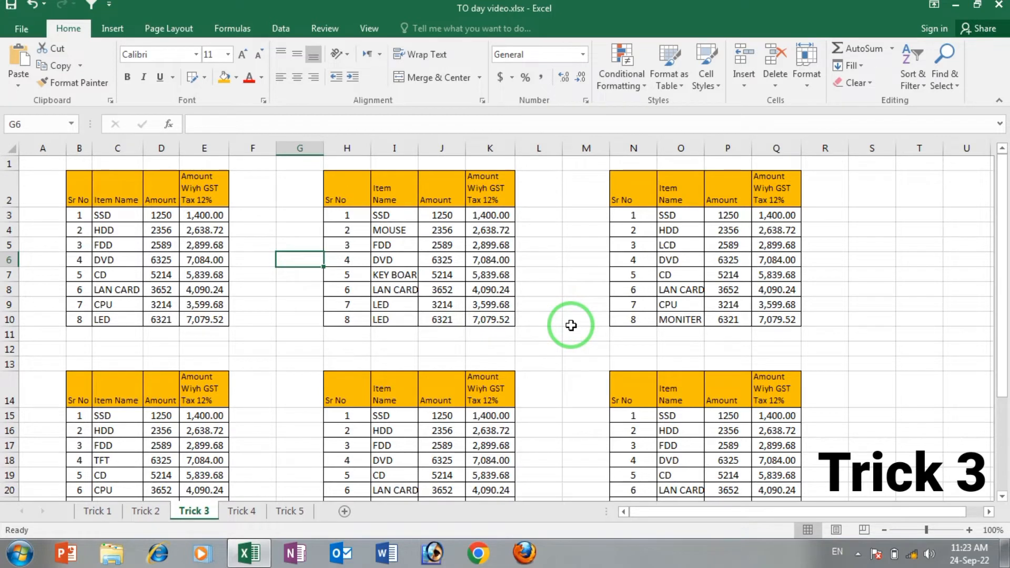
Open the Trick 4 sheet and look over the alternating item names and rates in column B and the empty table in D1:E9
left_click(236, 512)
left_click(492, 381)
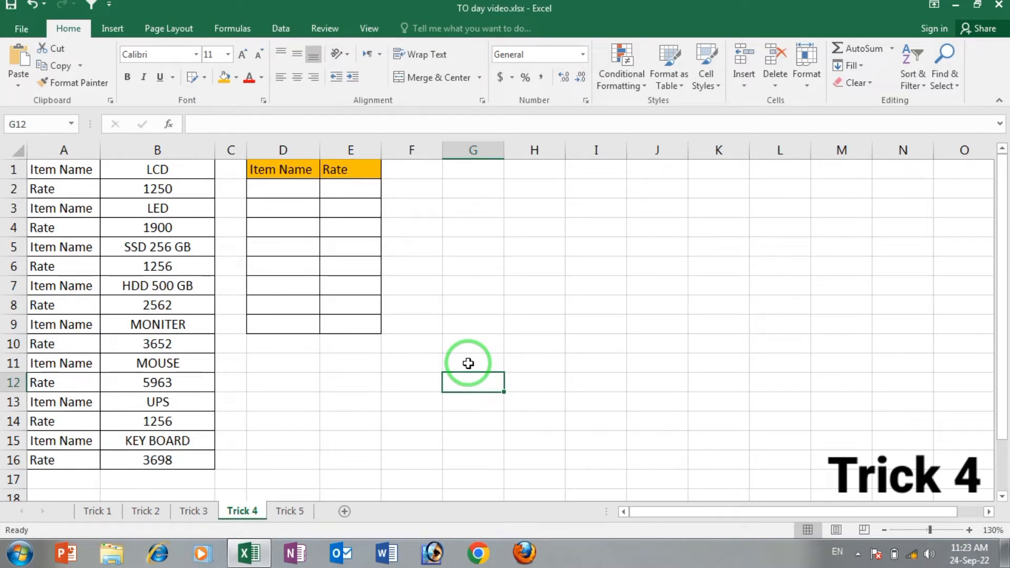
left_click(49, 169)
left_click(147, 175)
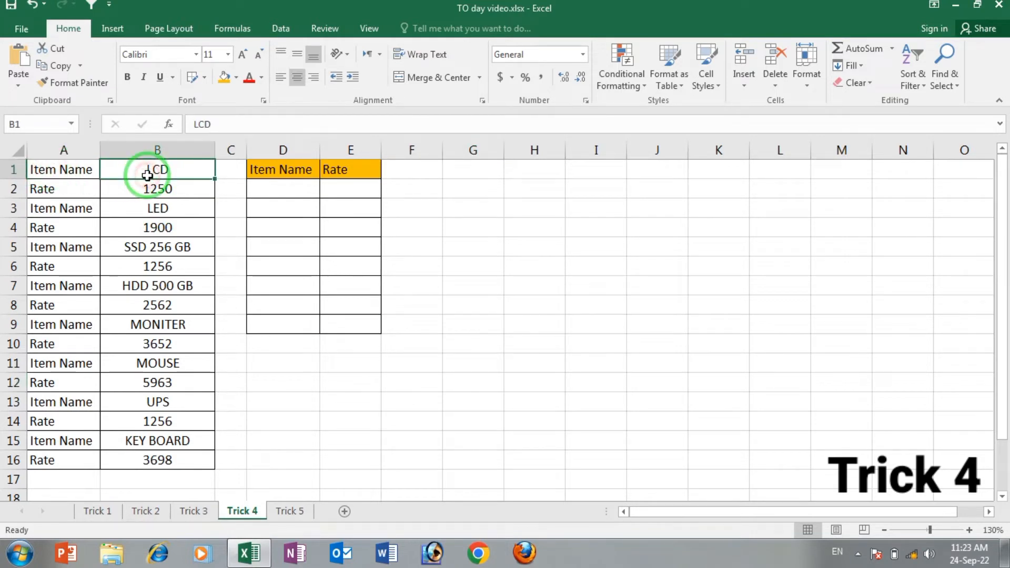
left_click(63, 191)
left_click(130, 192)
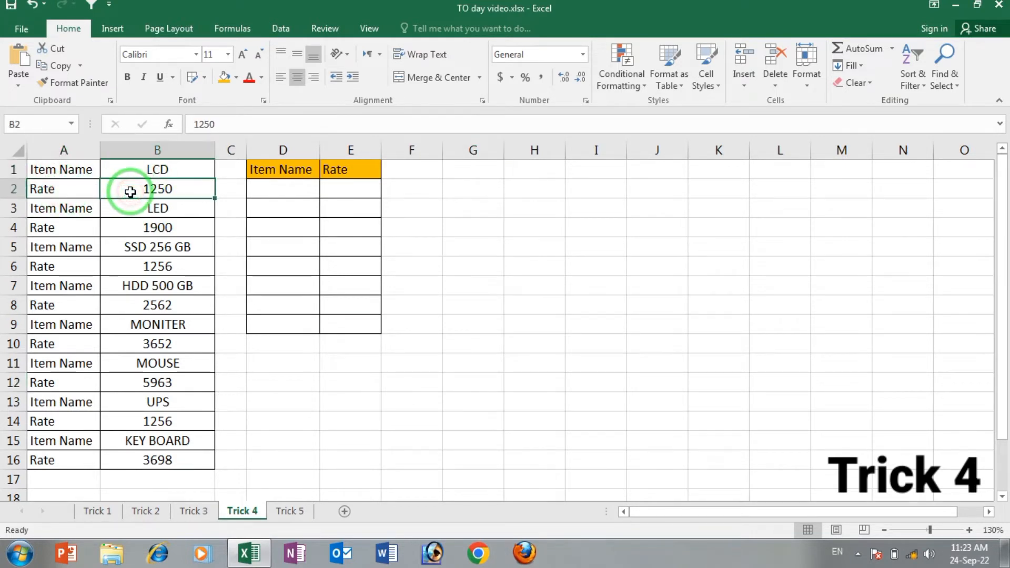
left_click(149, 209)
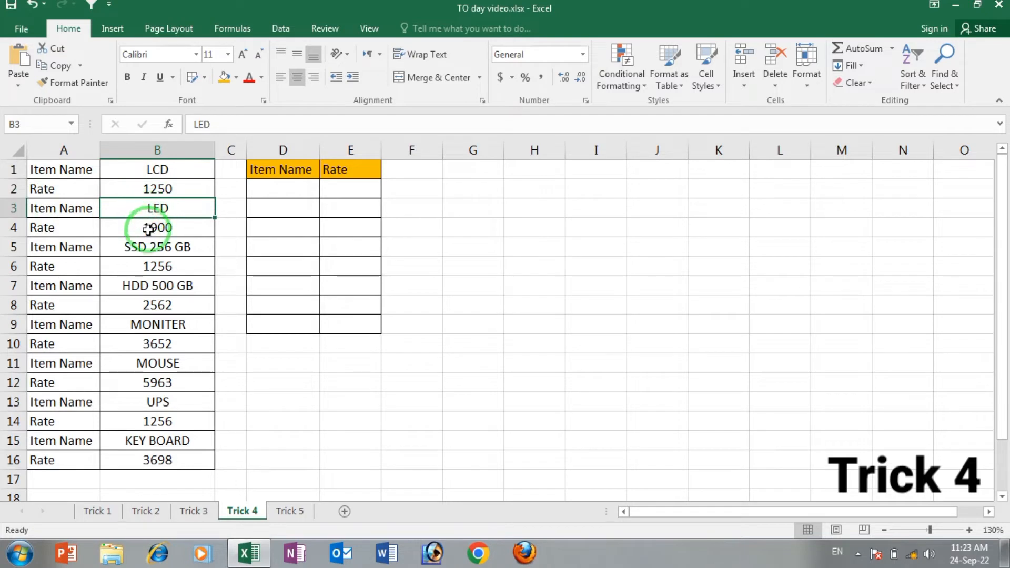
left_click(148, 228)
left_click(138, 253)
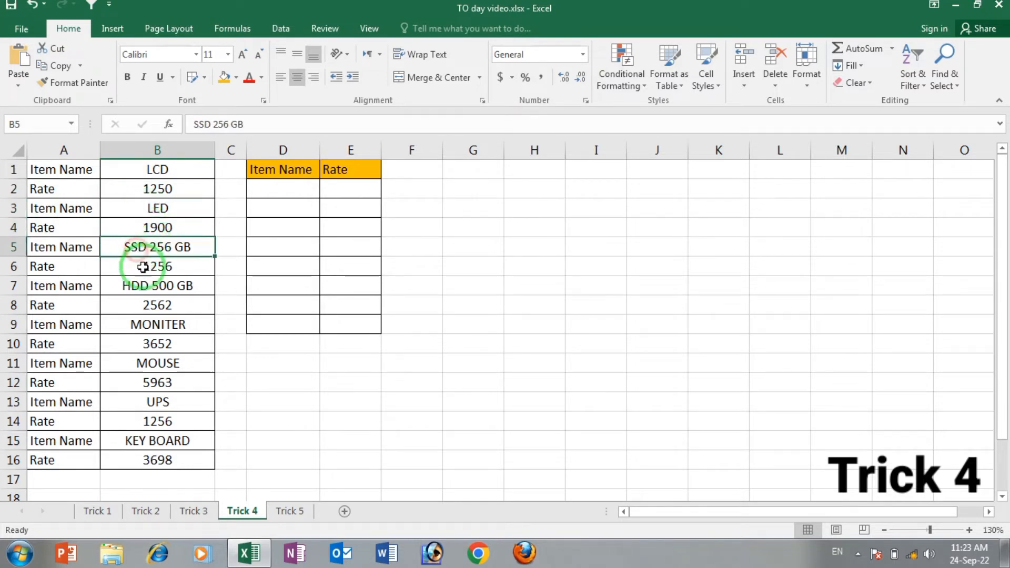
left_click(142, 267)
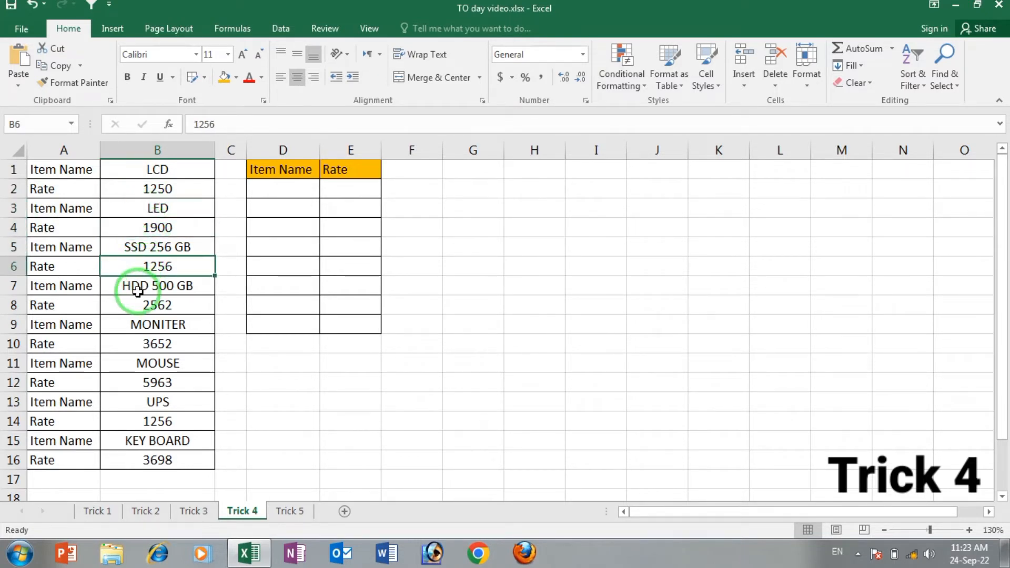
left_click(125, 287)
left_click(129, 311)
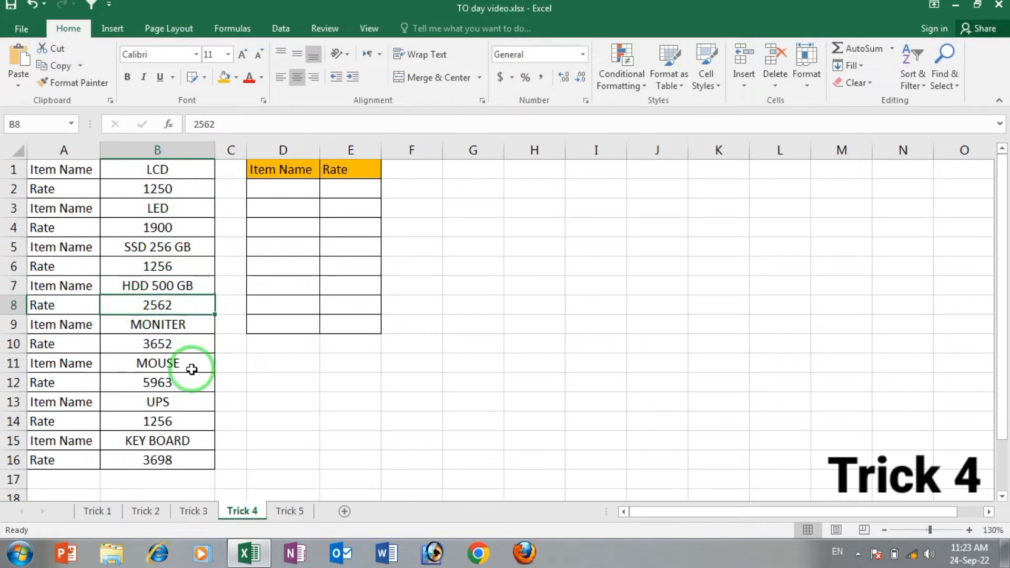
left_click_drag(157, 170, 161, 455)
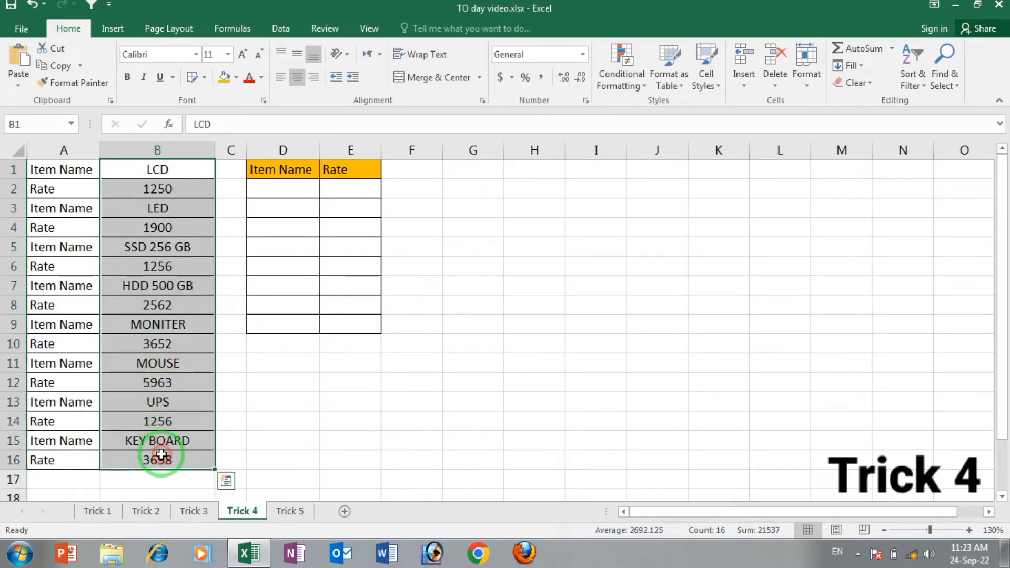
left_click_drag(262, 189, 285, 314)
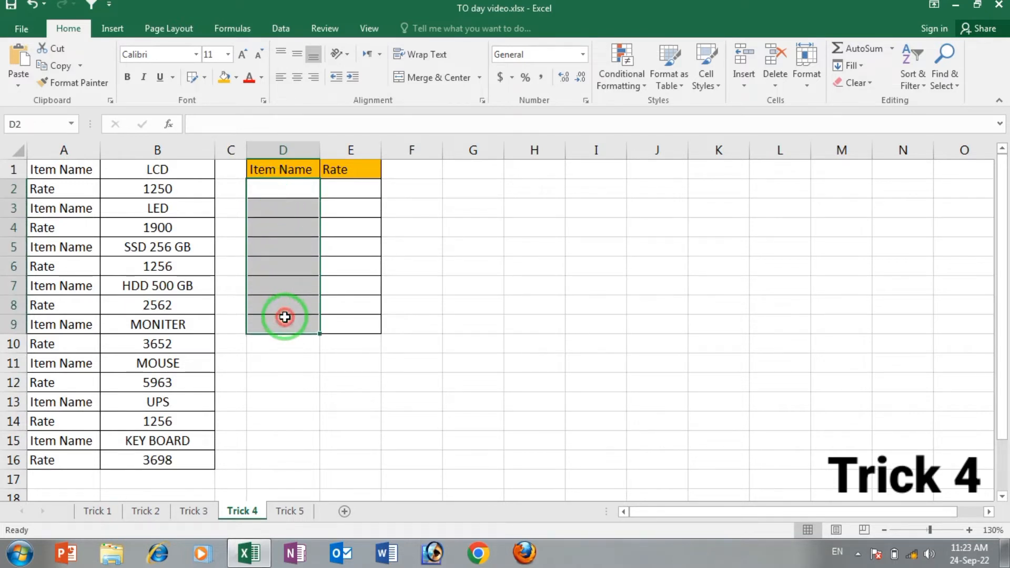
left_click_drag(356, 196, 360, 332)
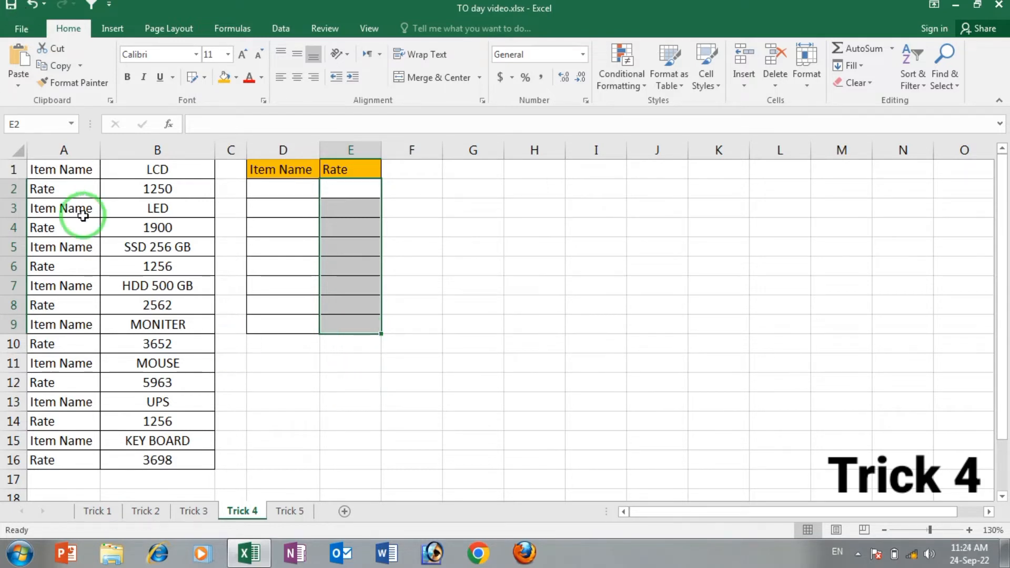
Compare source cells B1 and B2 with their target cells D2 and E2 in the Item Name and Rate table
left_click(125, 184)
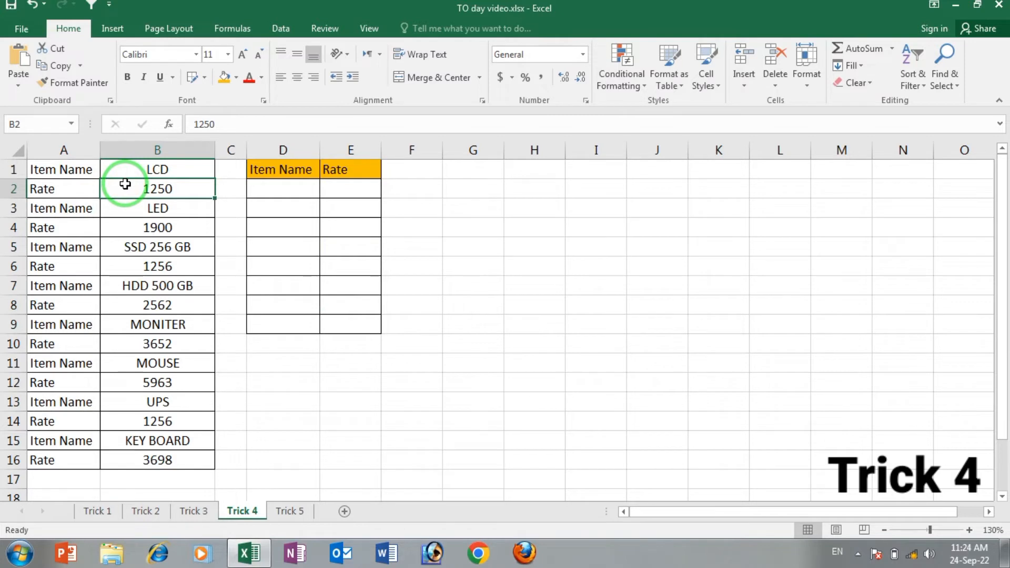
left_click(164, 170)
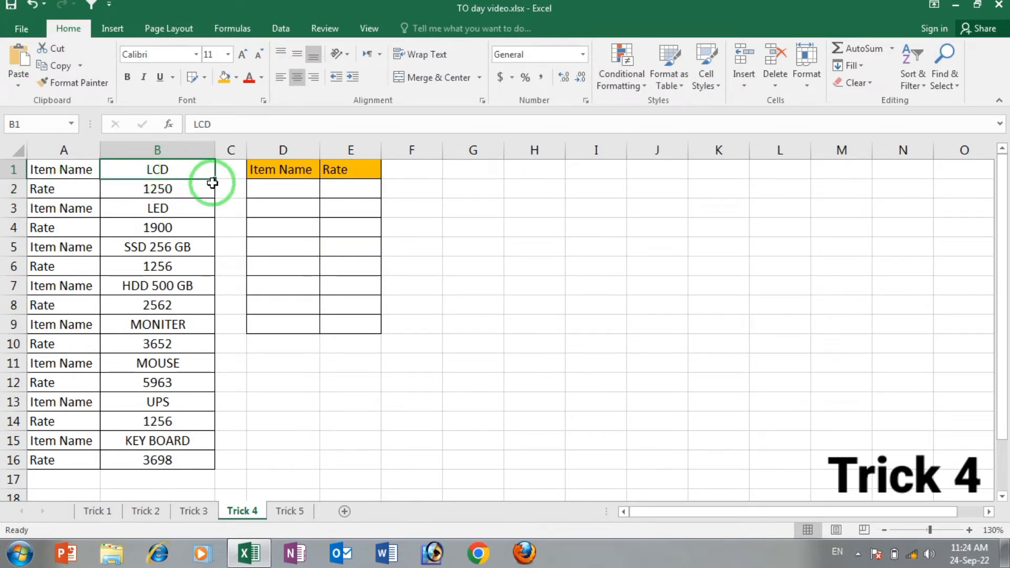
left_click(272, 193)
left_click(176, 190)
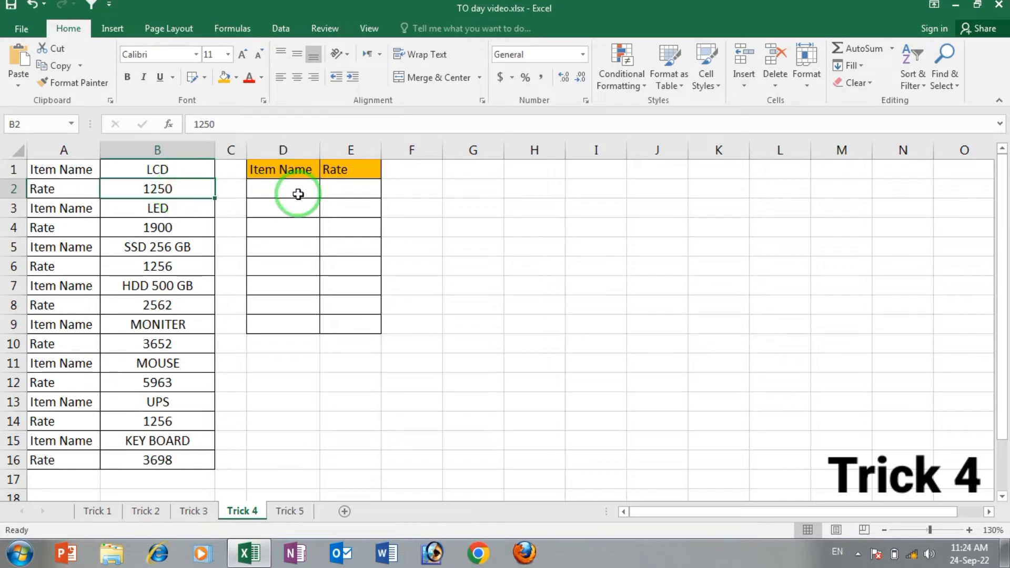
left_click(365, 194)
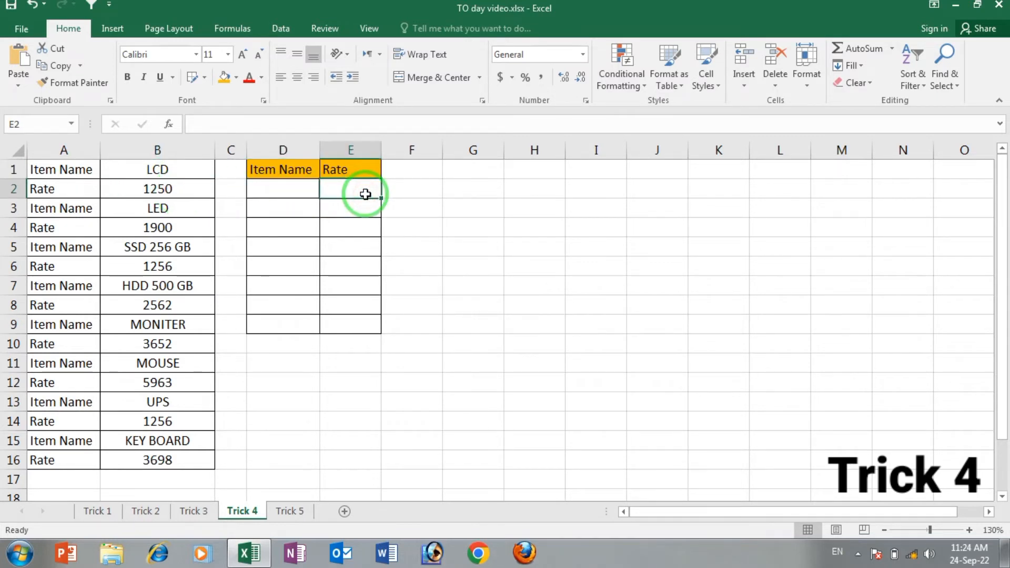
left_click(433, 211)
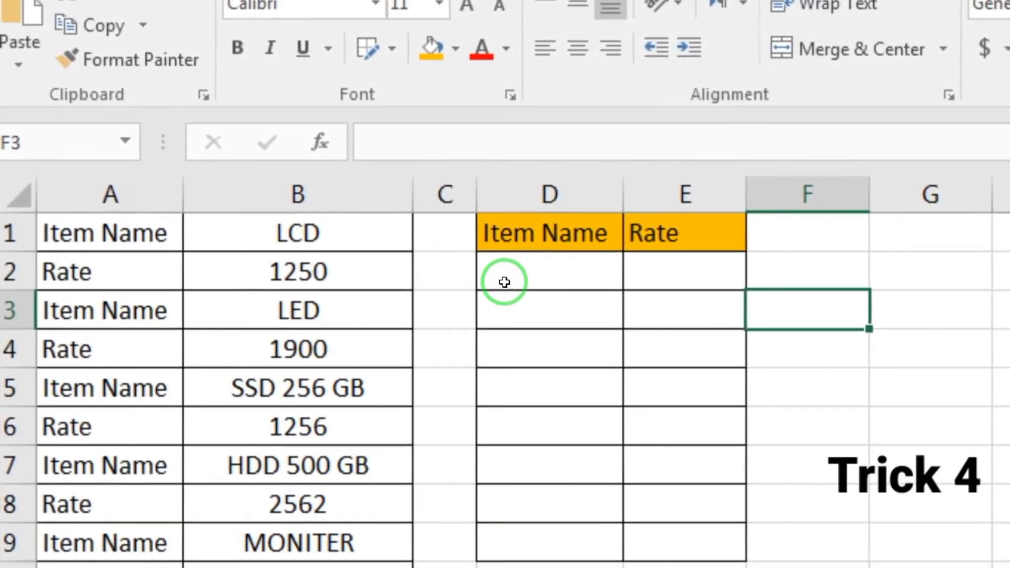
left_click(505, 283)
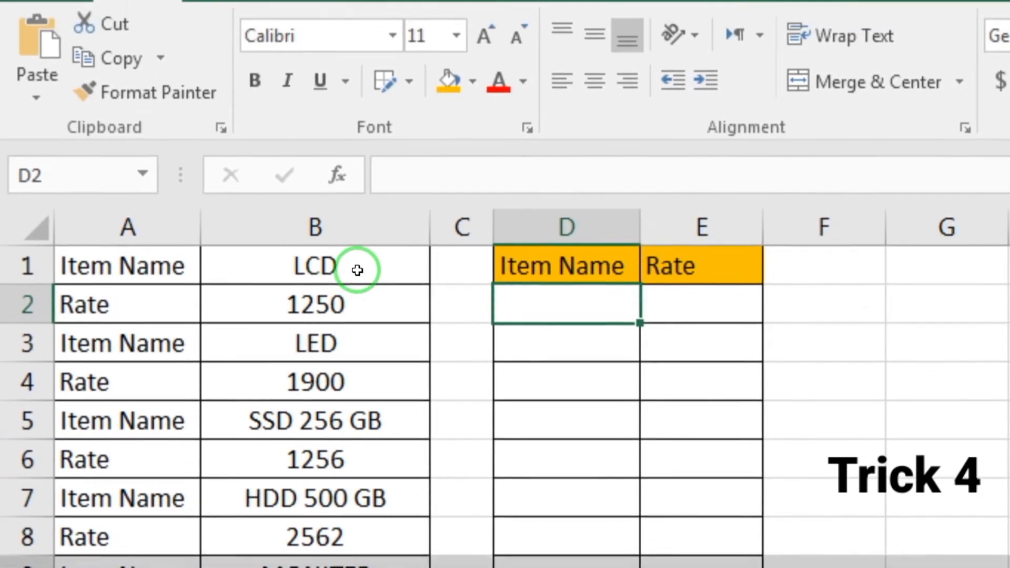
left_click_drag(341, 237, 346, 318)
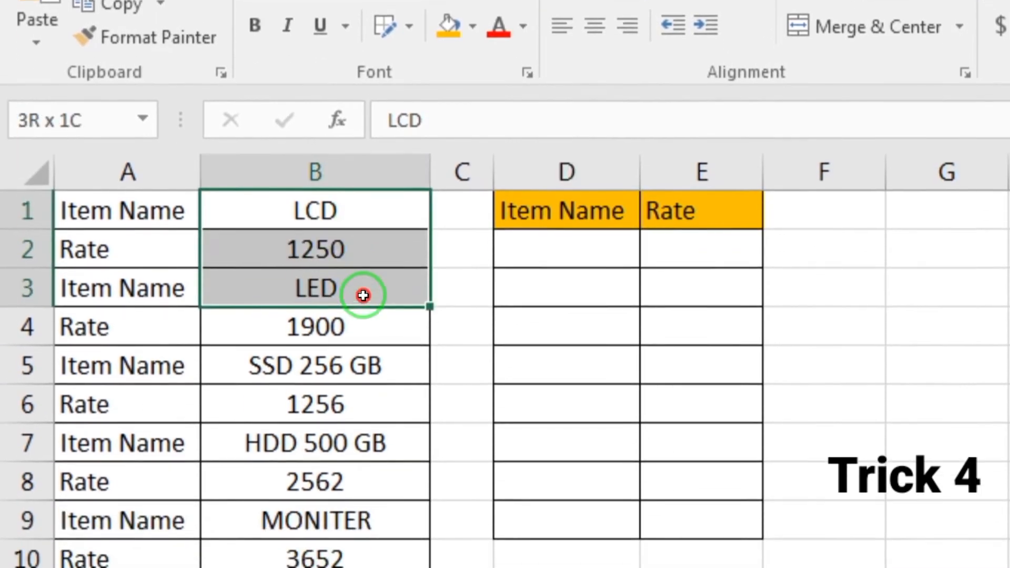
left_click_drag(364, 282, 363, 282)
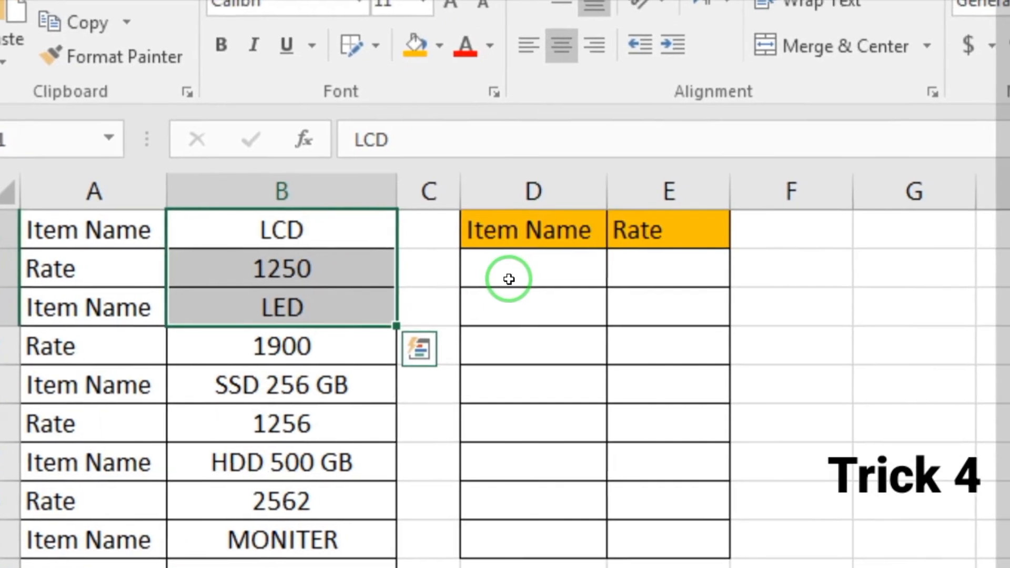
left_click(505, 282)
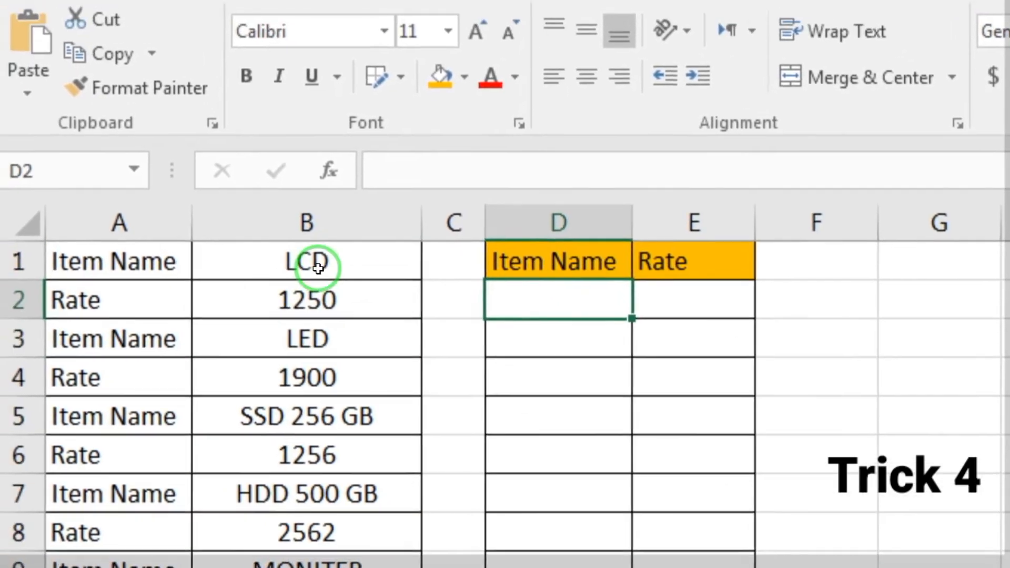
left_click(318, 269)
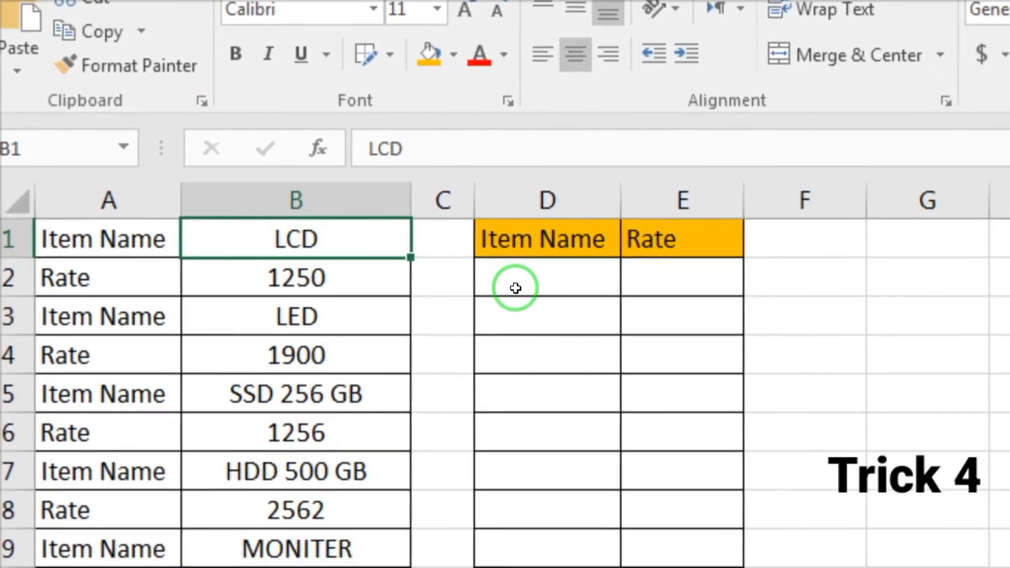
left_click(516, 288)
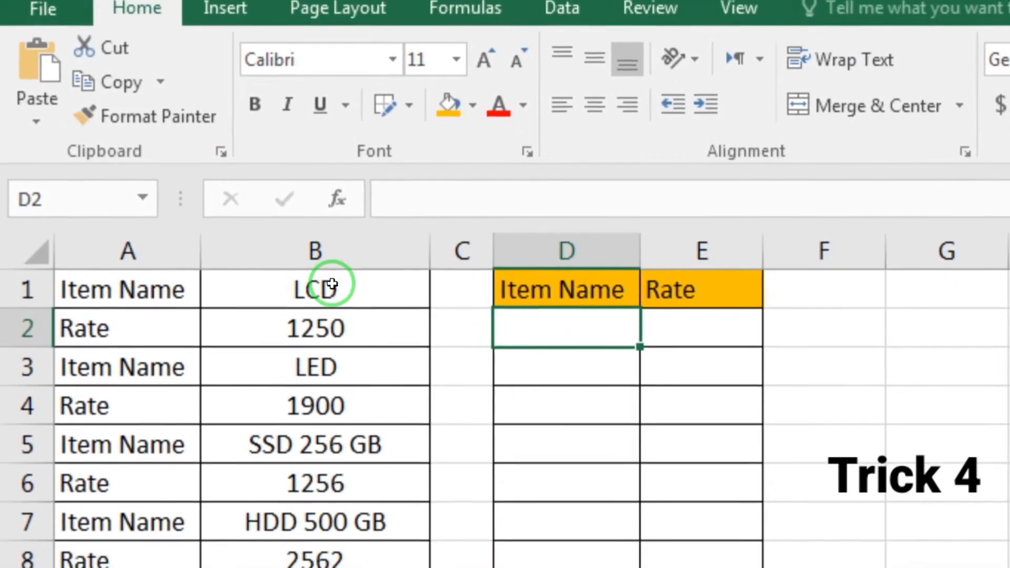
left_click(318, 231)
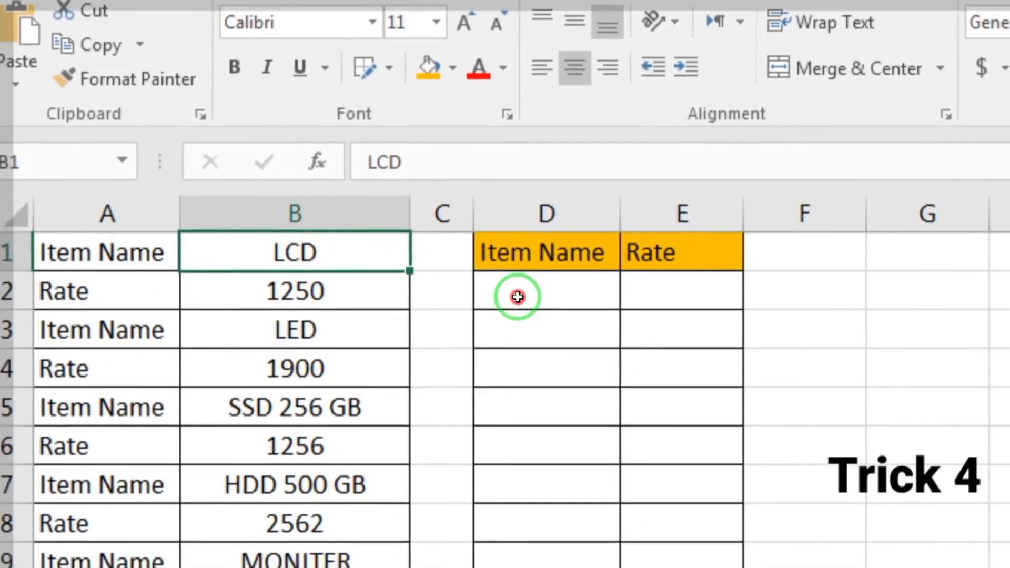
Enter the plain text B1 in D2 under Item Name and B2 in E2 under Rate
left_click(538, 330)
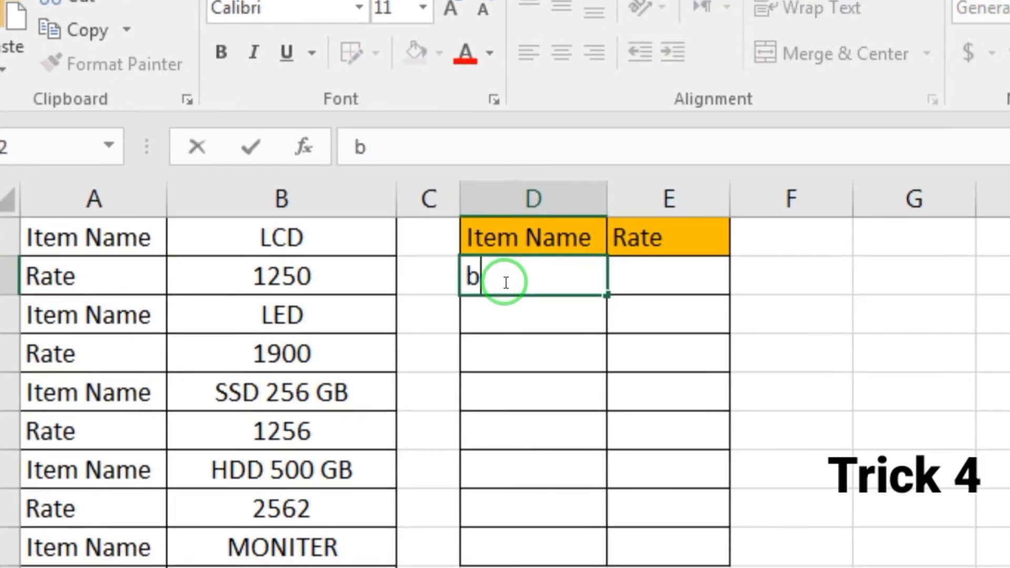
type("B1")
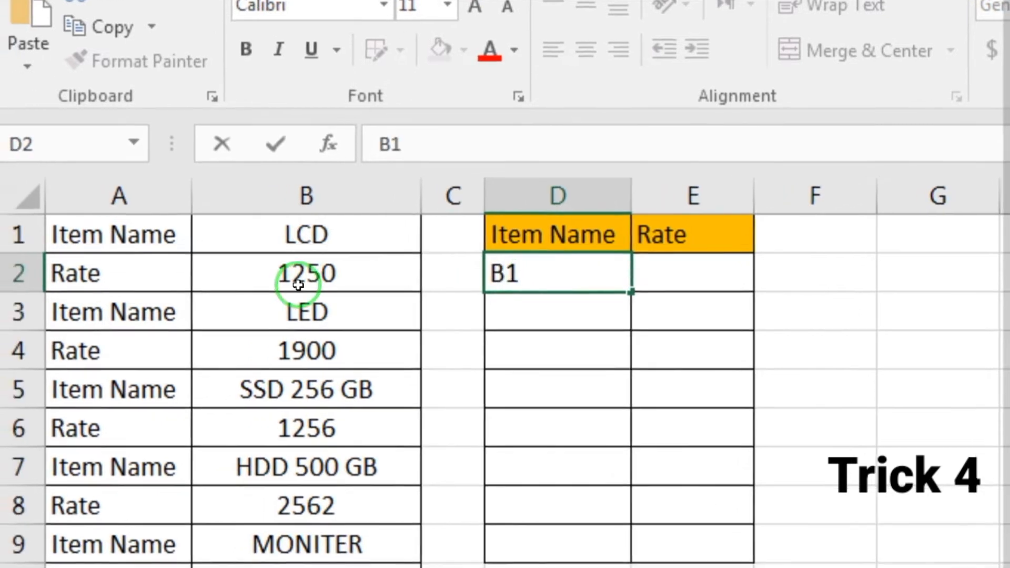
left_click(276, 286)
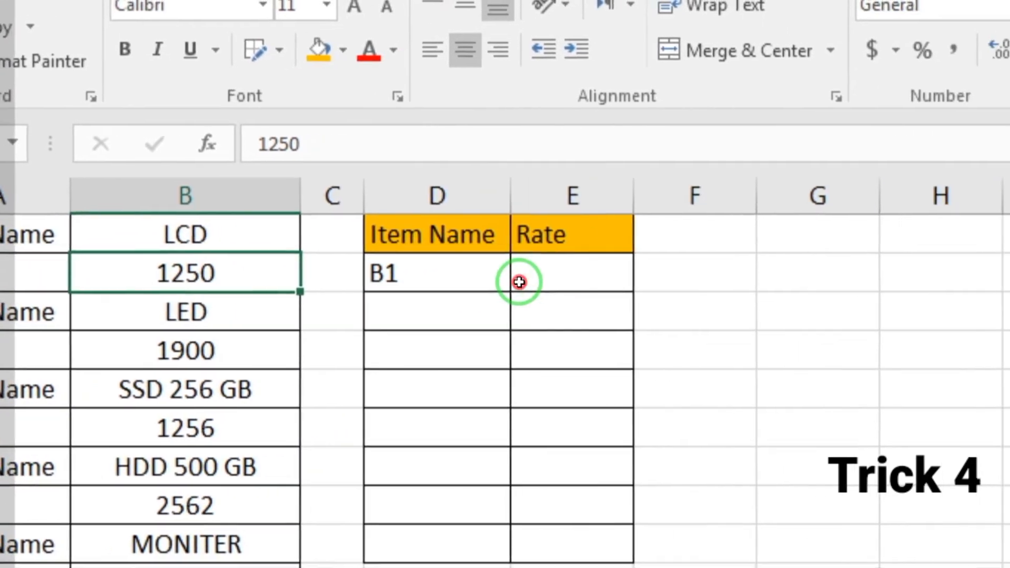
left_click(649, 283)
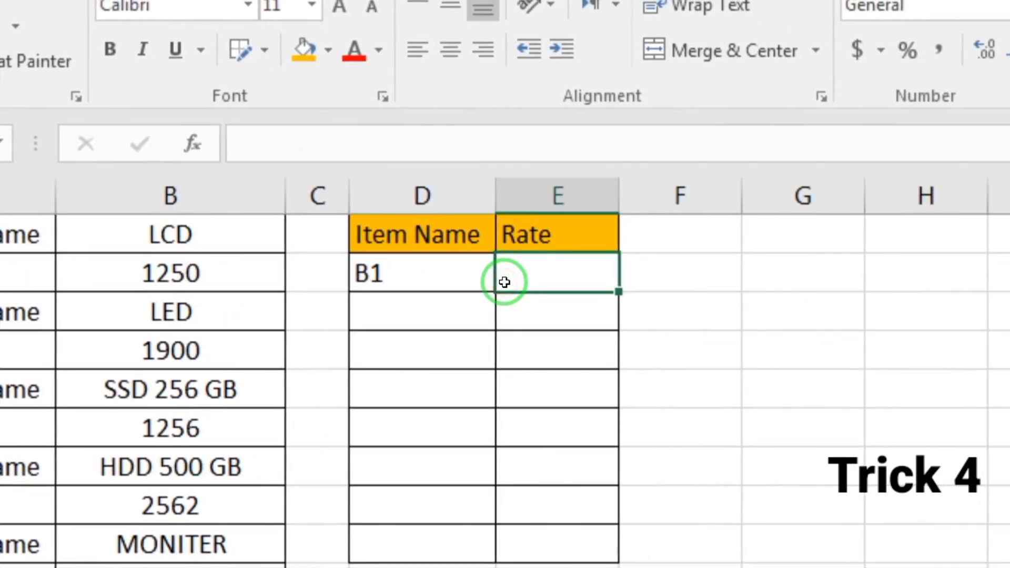
type("B2")
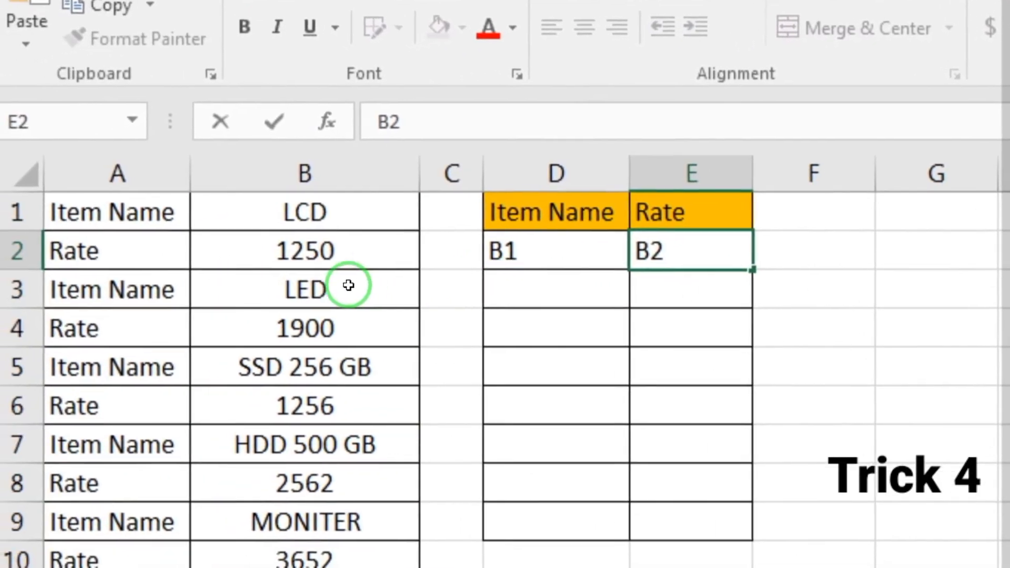
Enter the plain text B3 in D3 and B4 in E3 for the second item
left_click(527, 282)
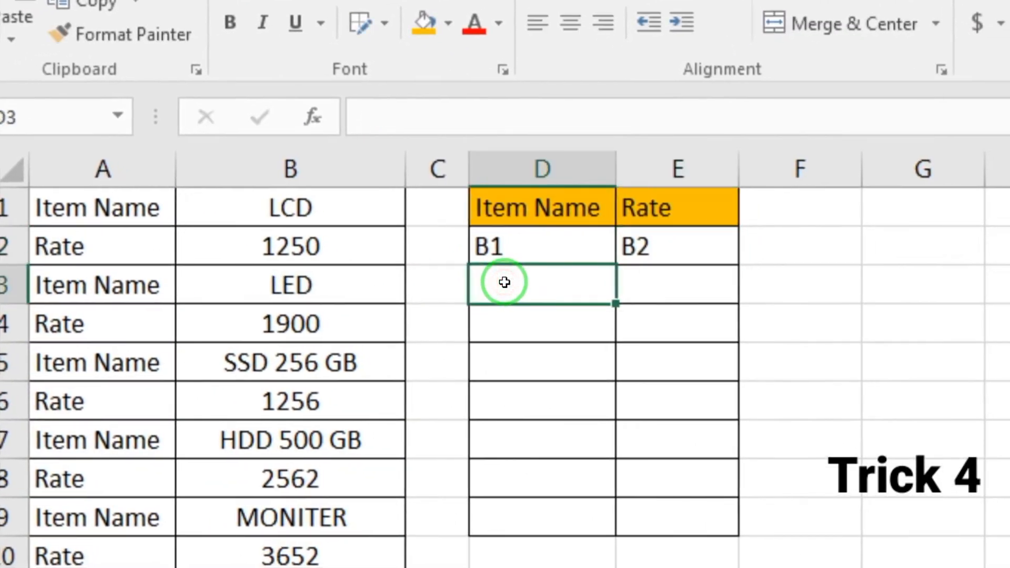
type("B3")
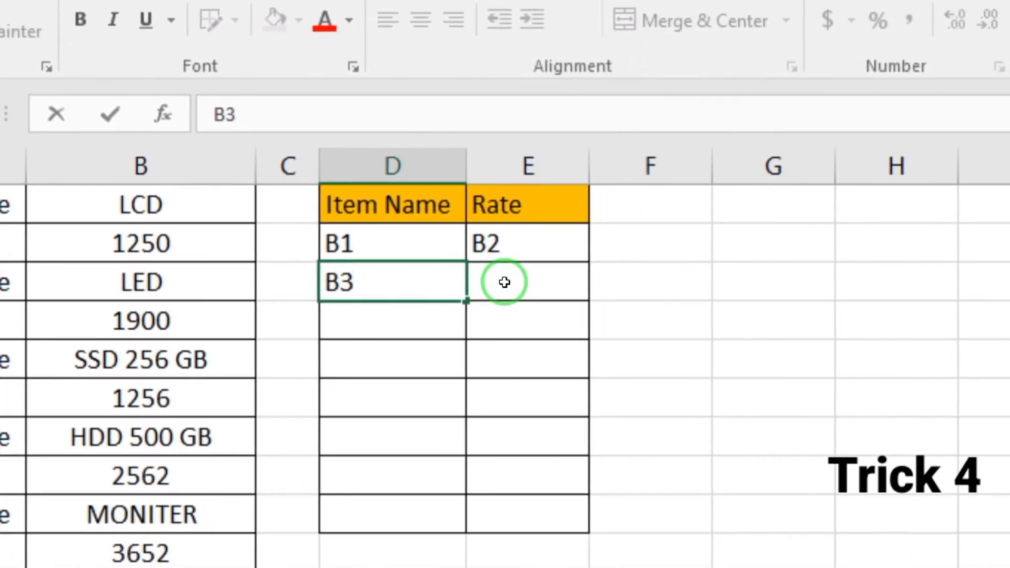
left_click(504, 283)
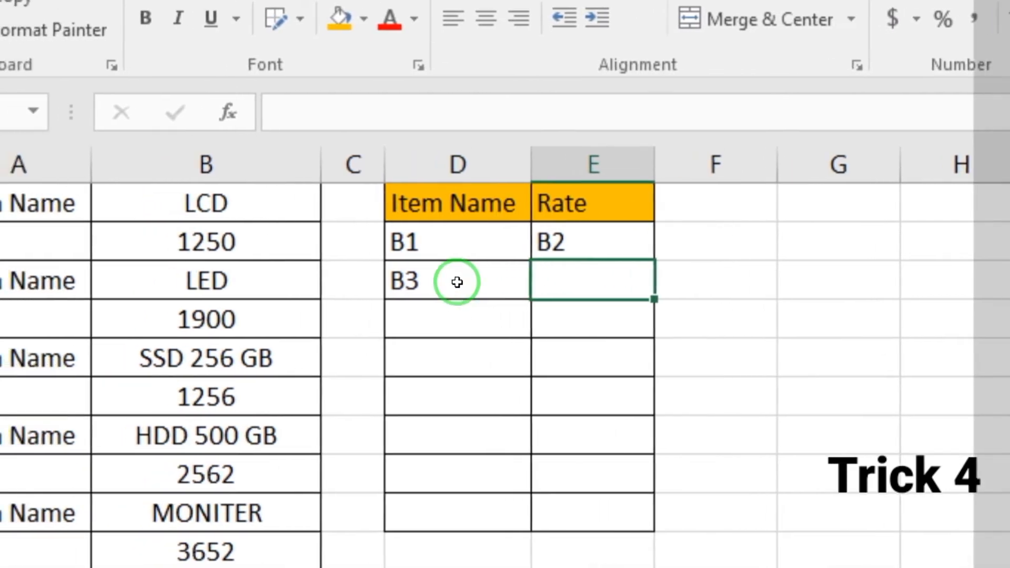
type("B4")
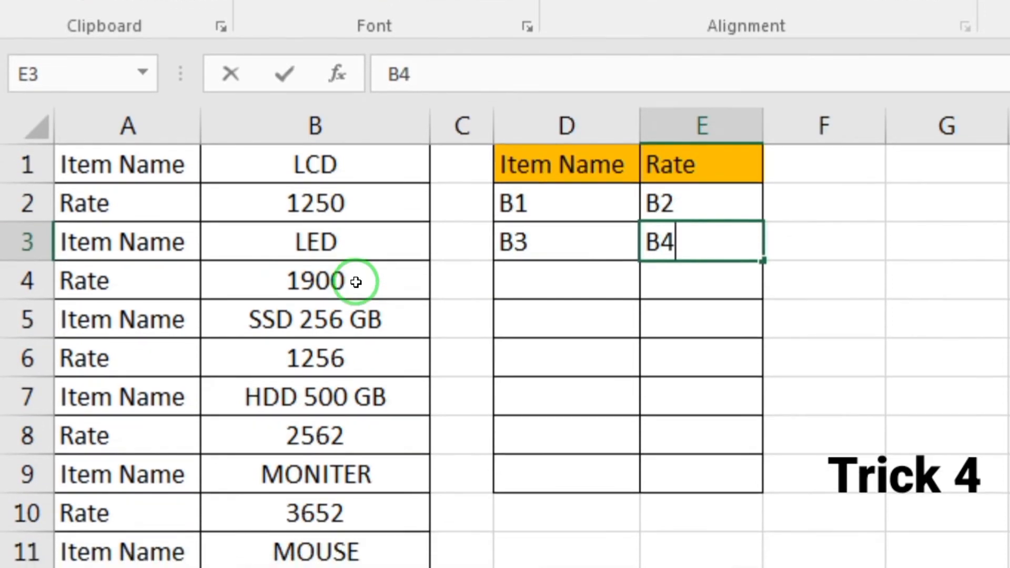
left_click(356, 319)
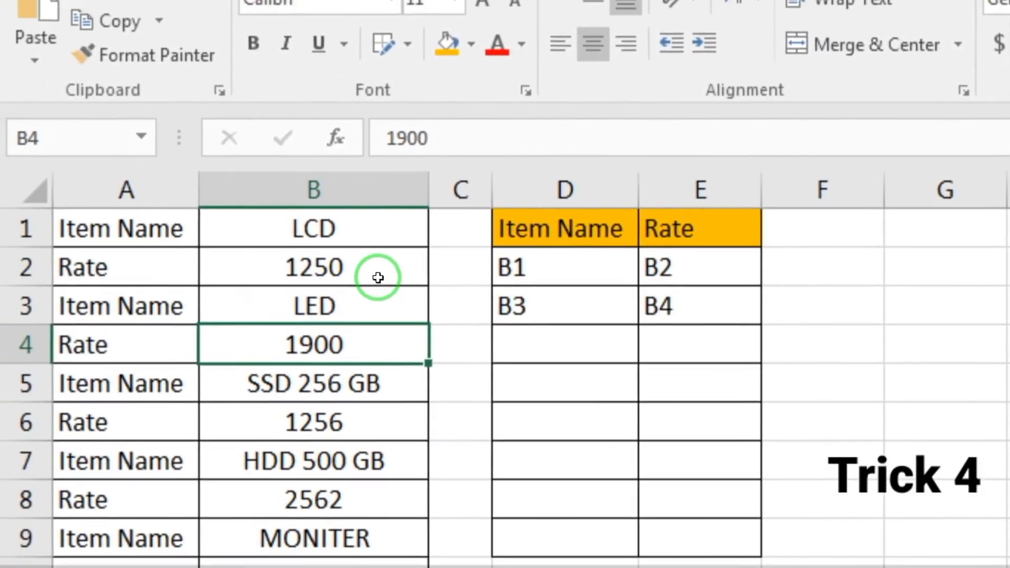
Fill the reference pattern in D2:E3 down through row 9 of the Item Name and Rate table
left_click(222, 248)
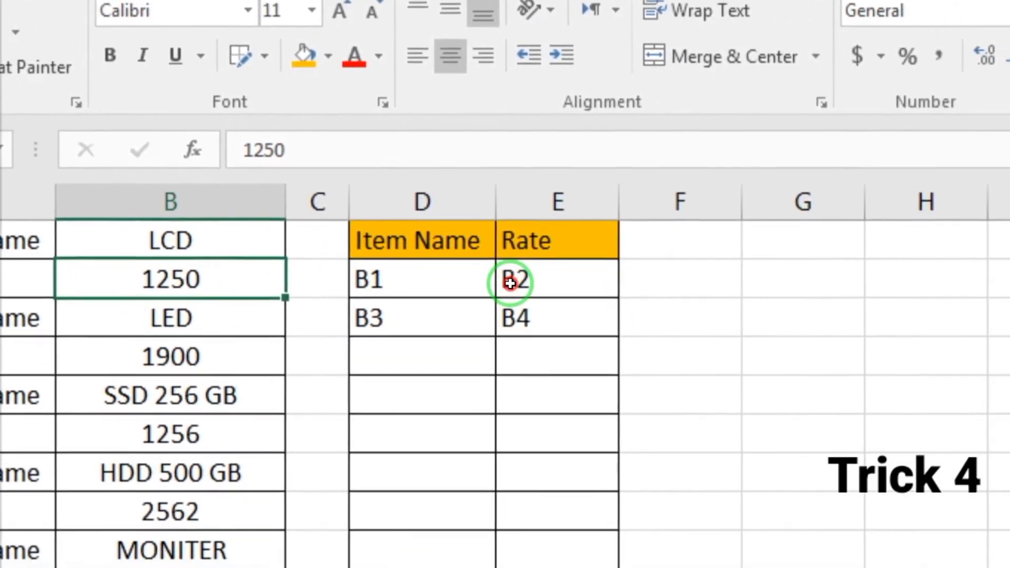
left_click(510, 283)
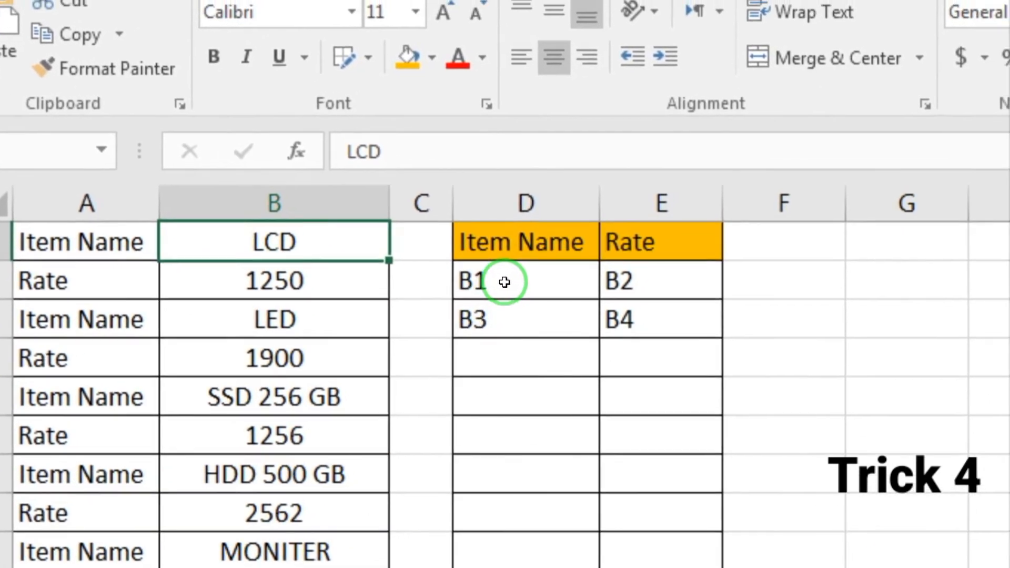
left_click(509, 276)
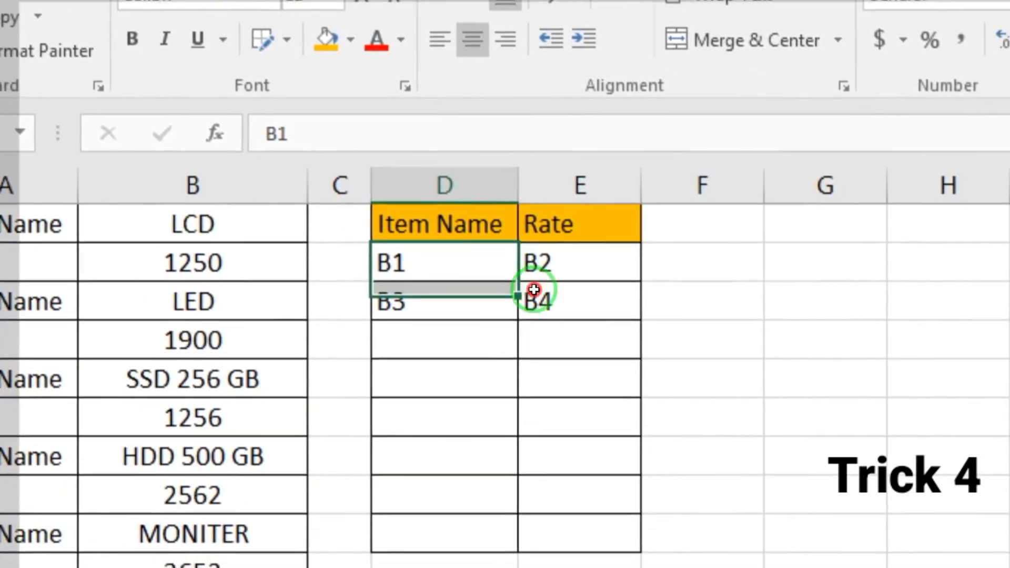
left_click_drag(534, 289, 540, 311)
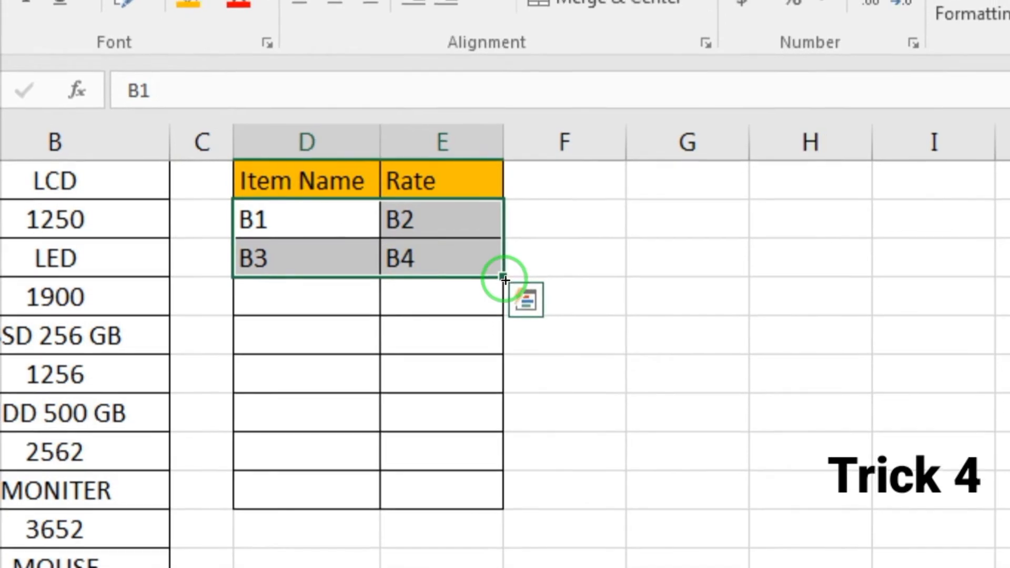
left_click_drag(504, 279, 512, 472)
left_click_drag(506, 301, 504, 326)
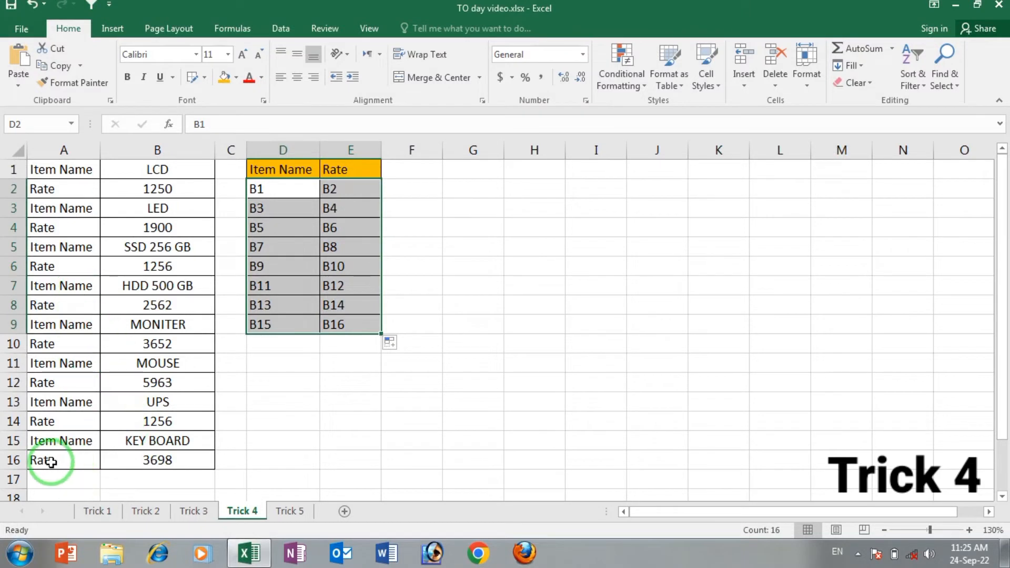
Compare the last source row, row 16, with the last filled reference in E9
left_click(10, 460)
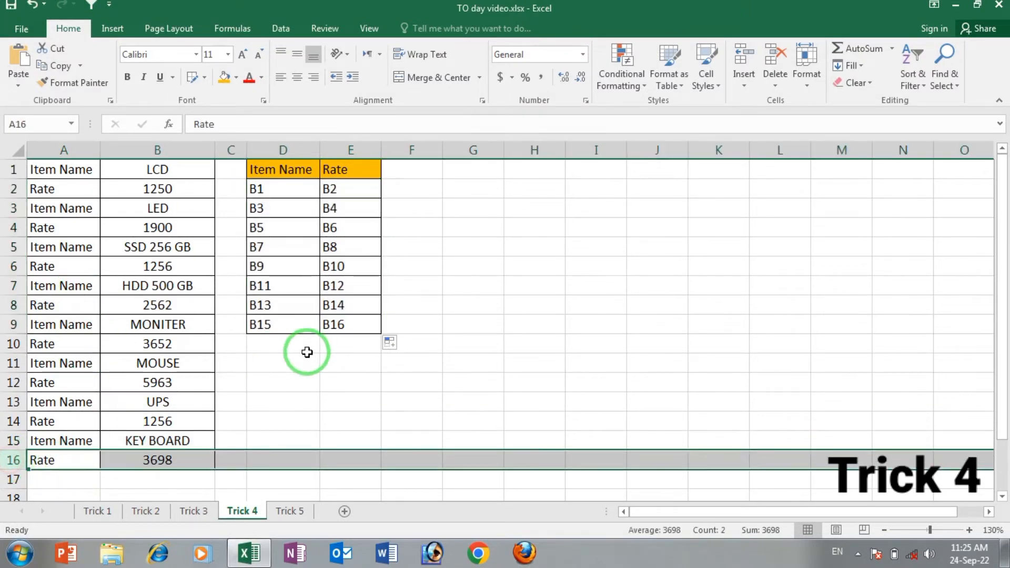
left_click(333, 324)
left_click(3, 457)
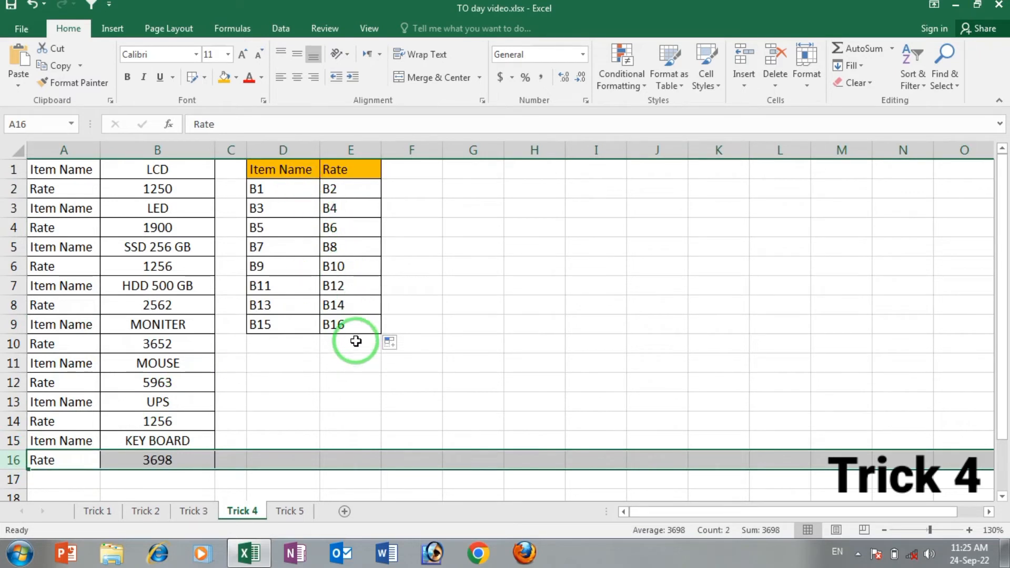
left_click(356, 323)
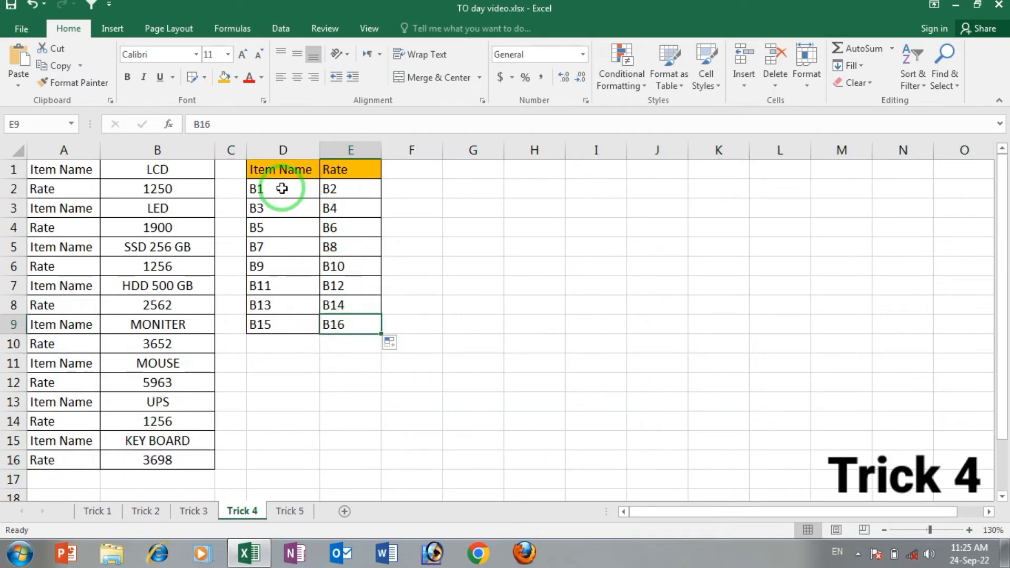
Set up Find and Replace on D2:E9 with B as the search text and =B as the replacement, clear of the table
left_click_drag(283, 189, 336, 318)
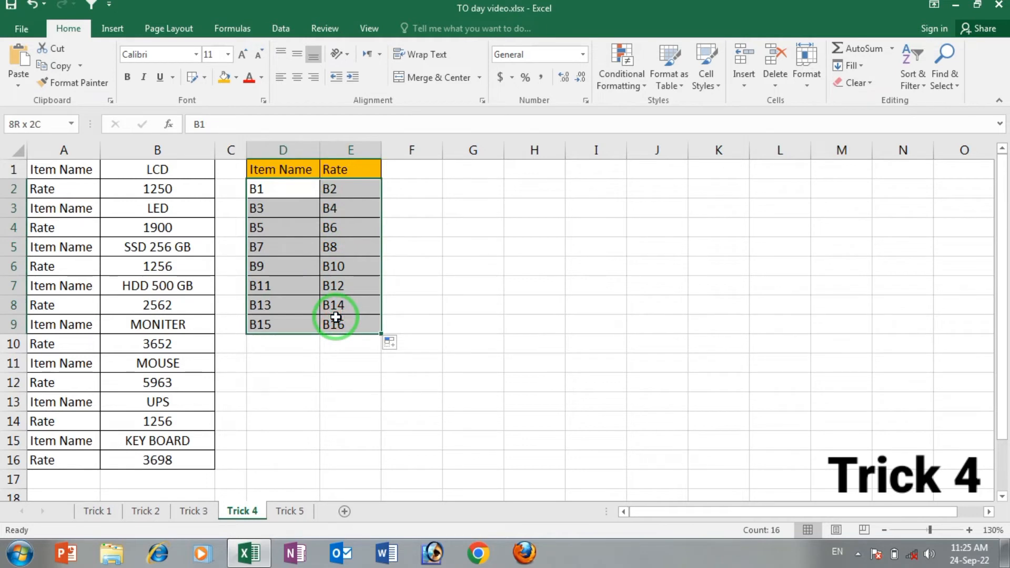
key("ctrl+h")
type("B")
key("Tab")
type("=B")
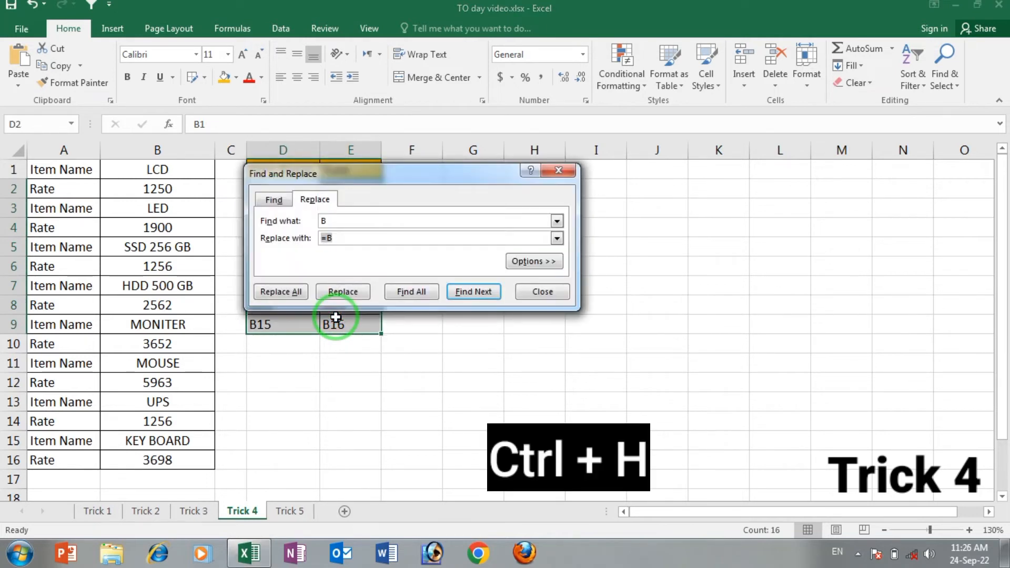
left_click_drag(367, 176, 550, 171)
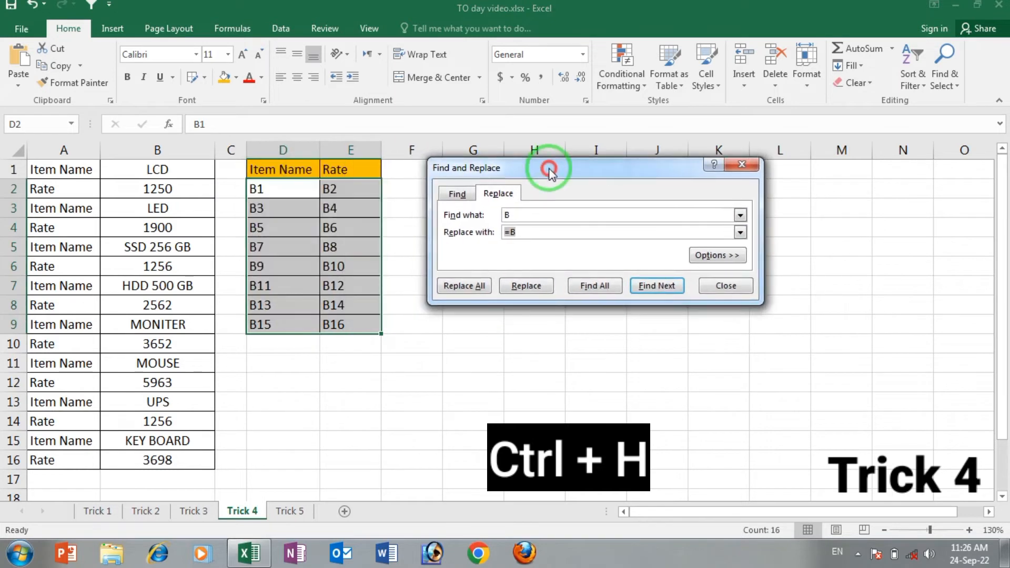
Clear the search text and the replacement text in Find and Replace
left_click(477, 215)
key("BackSpace")
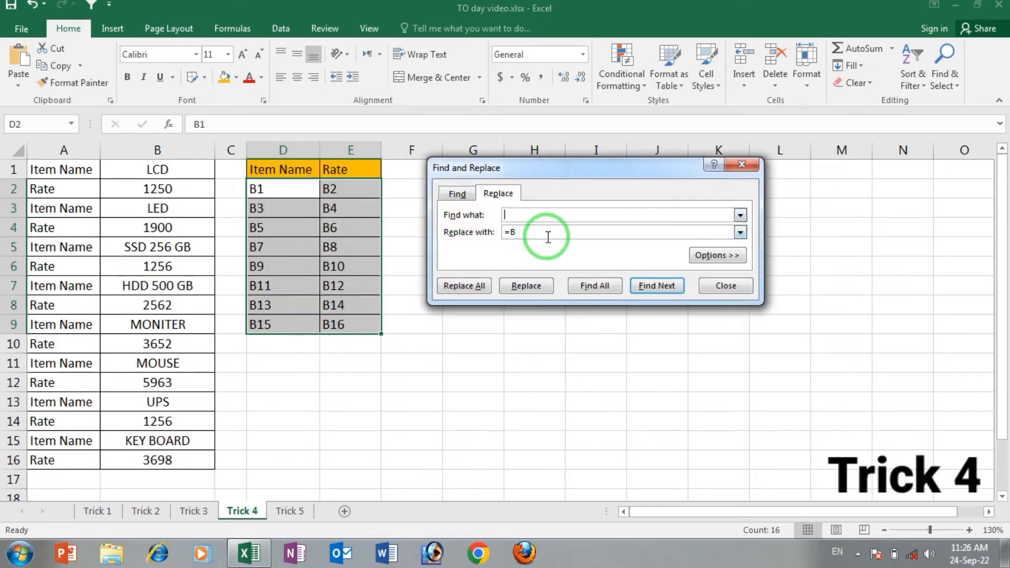
left_click(549, 238)
key("BackSpace")
key("BackSpace")
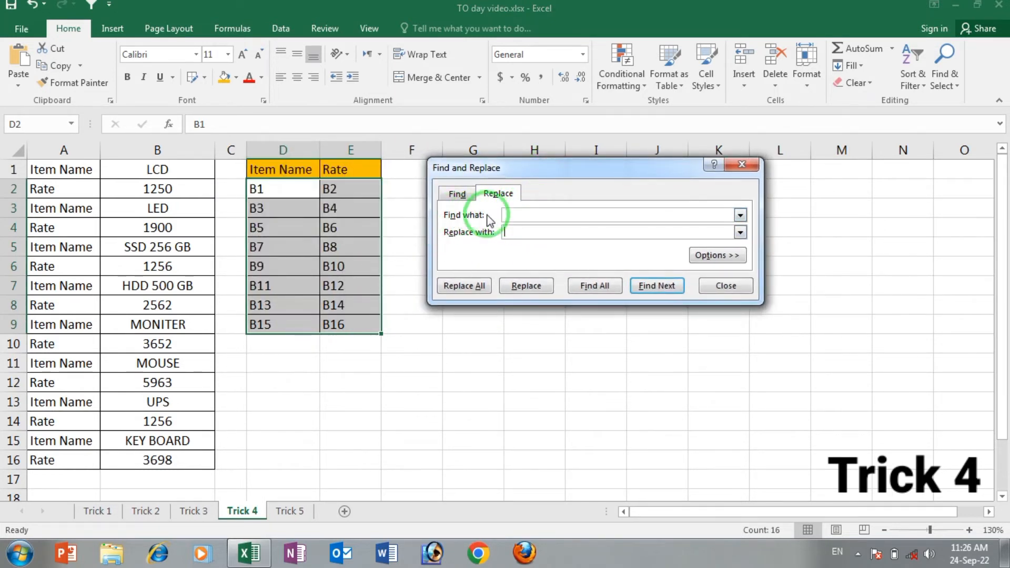
Replace all occurrences of B with =B in D2:E9 and close Find and Replace
left_click(508, 215)
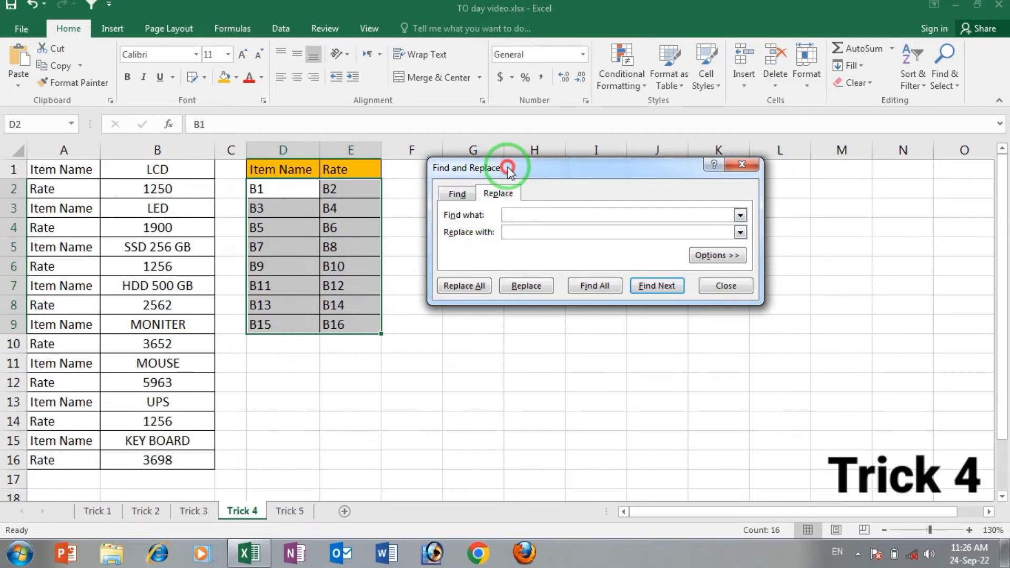
left_click_drag(511, 169, 479, 175)
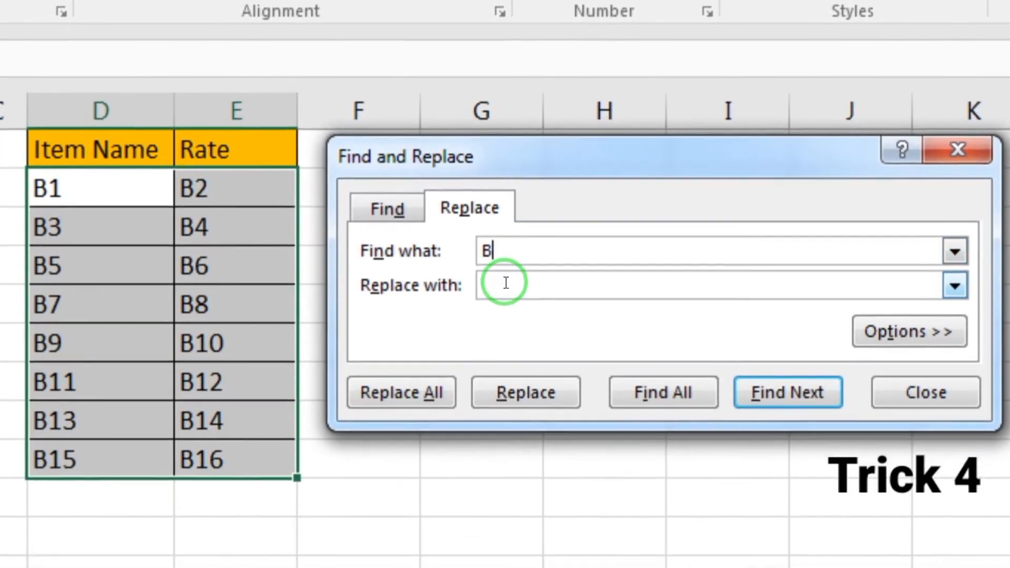
left_click(505, 312)
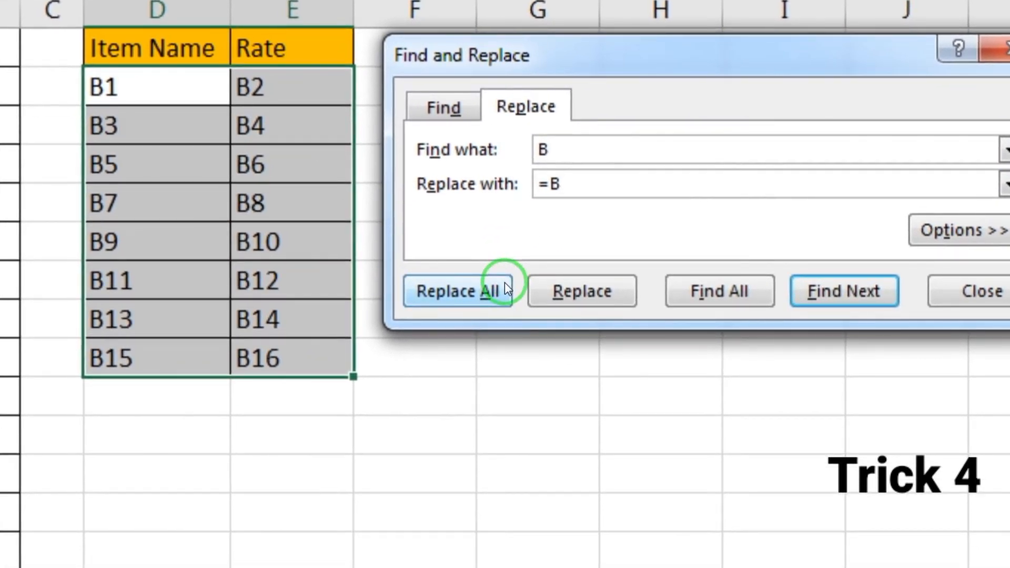
left_click(504, 282)
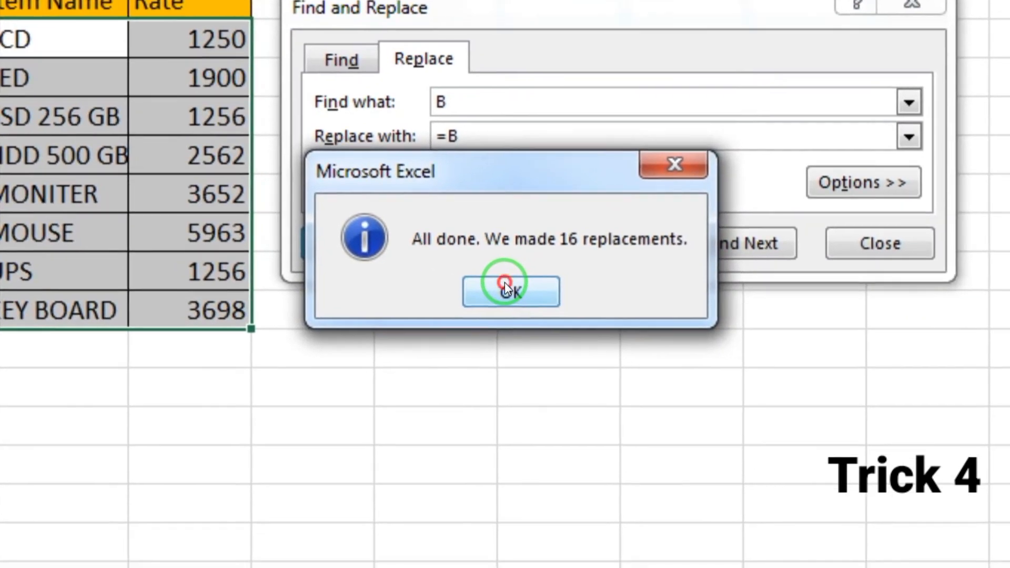
left_click(614, 341)
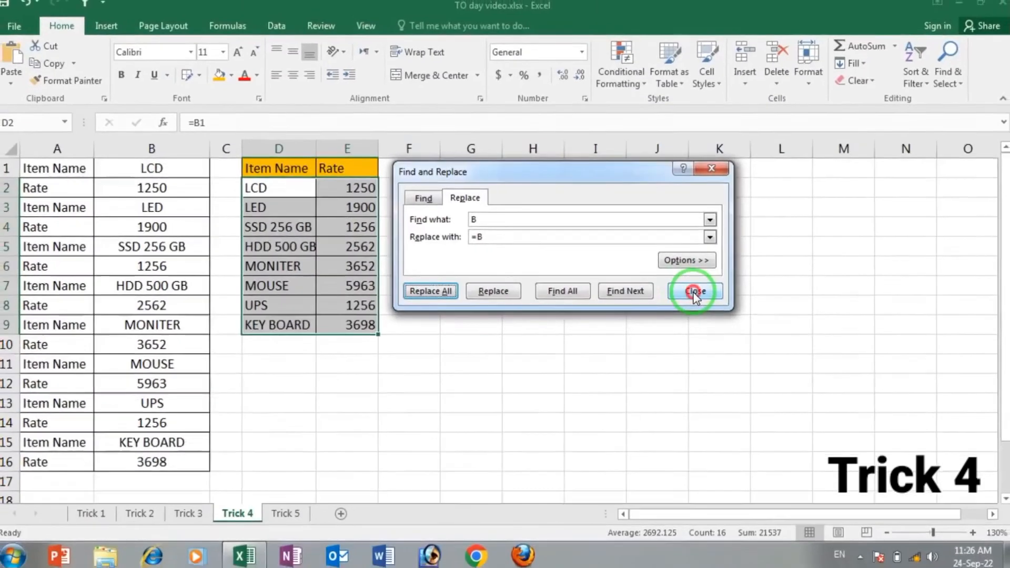
left_click(695, 291)
Autofit the width of column D to its item names
left_click(533, 266)
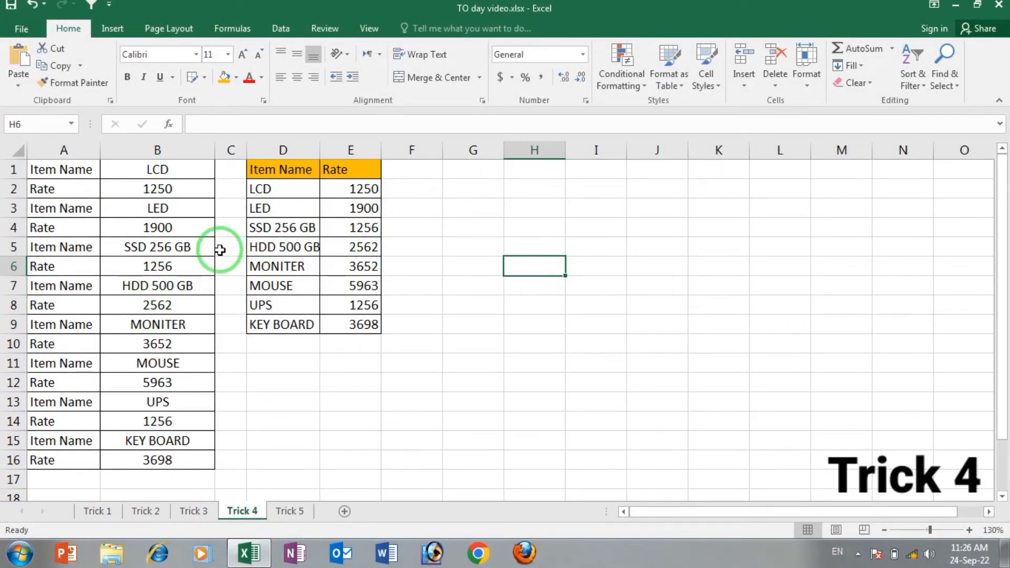
double_click(319, 150)
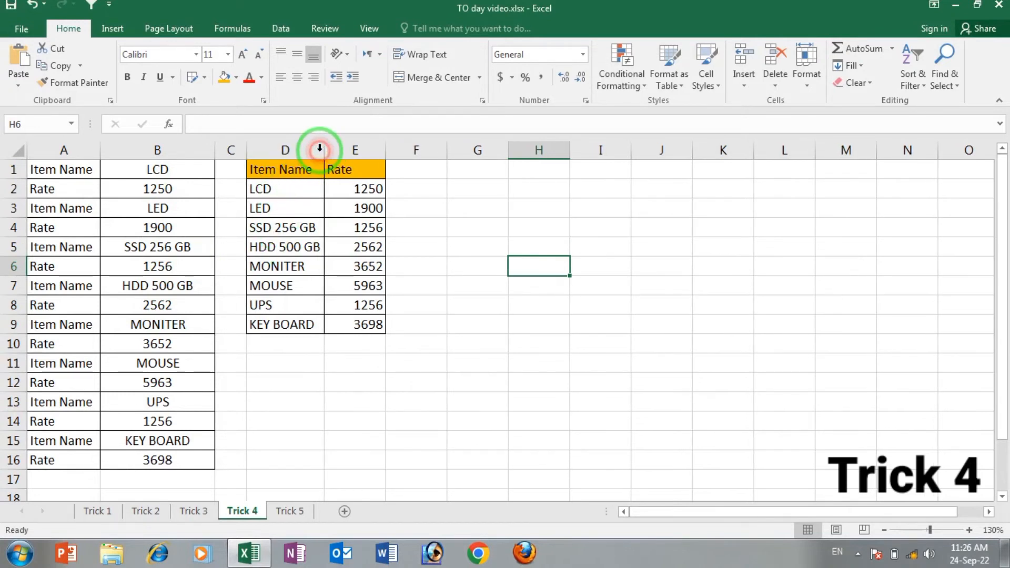
left_click(362, 375)
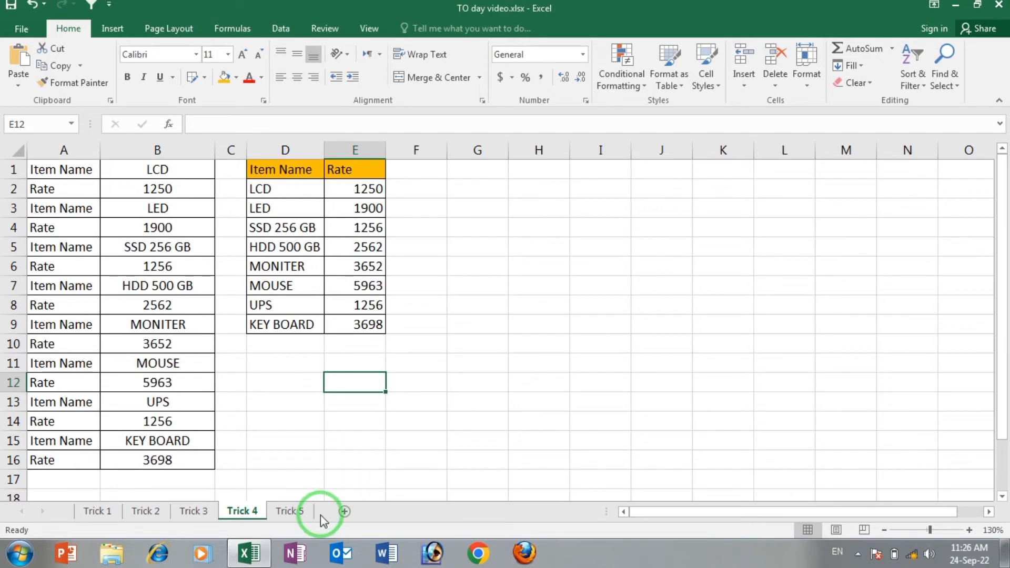
Open the Trick 5 sheet and look over the combined values in column A and the empty Date and Time columns
left_click(290, 512)
left_click(574, 387)
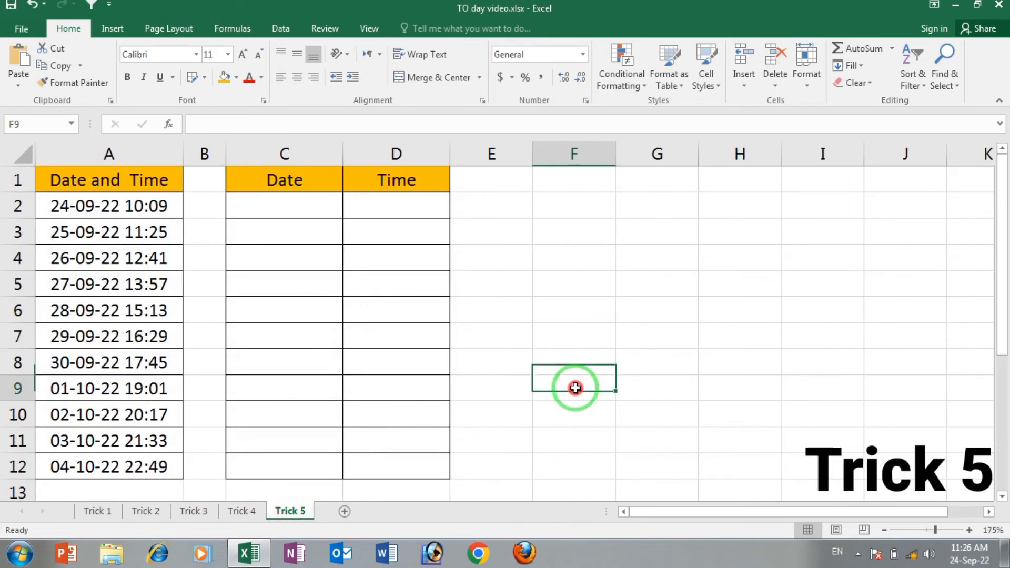
left_click_drag(110, 209, 108, 443)
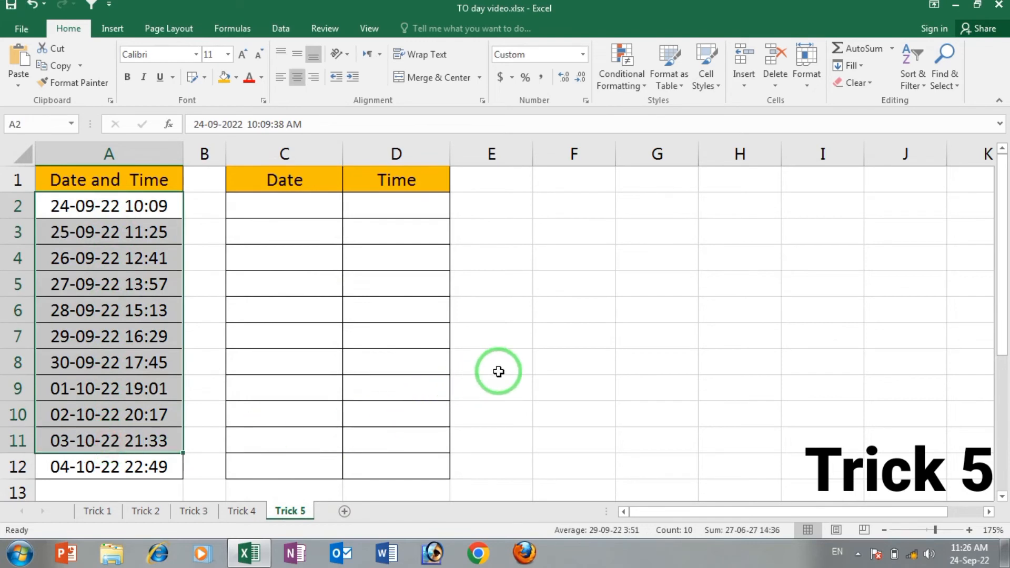
left_click(498, 368)
left_click(300, 196)
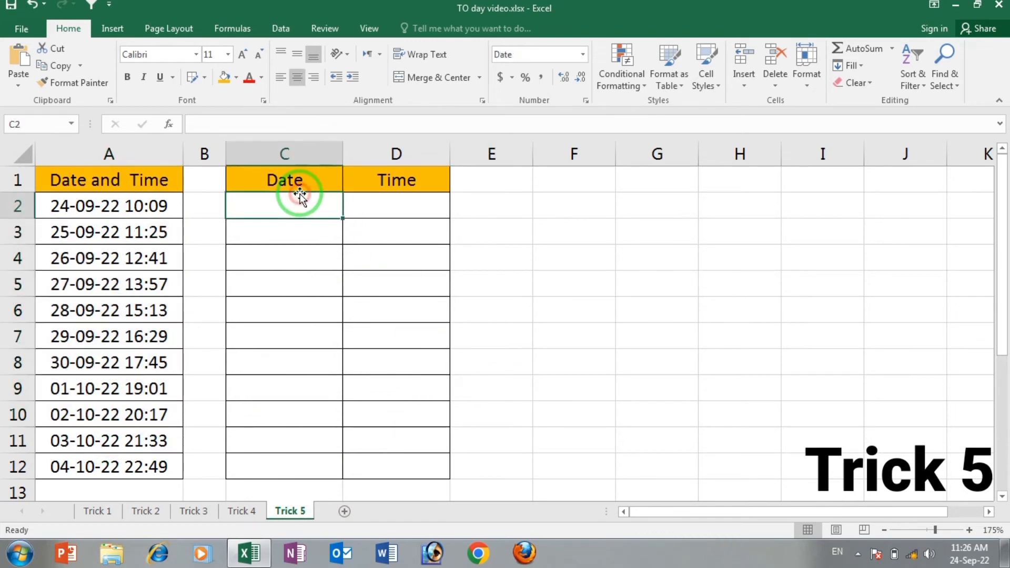
left_click(412, 197)
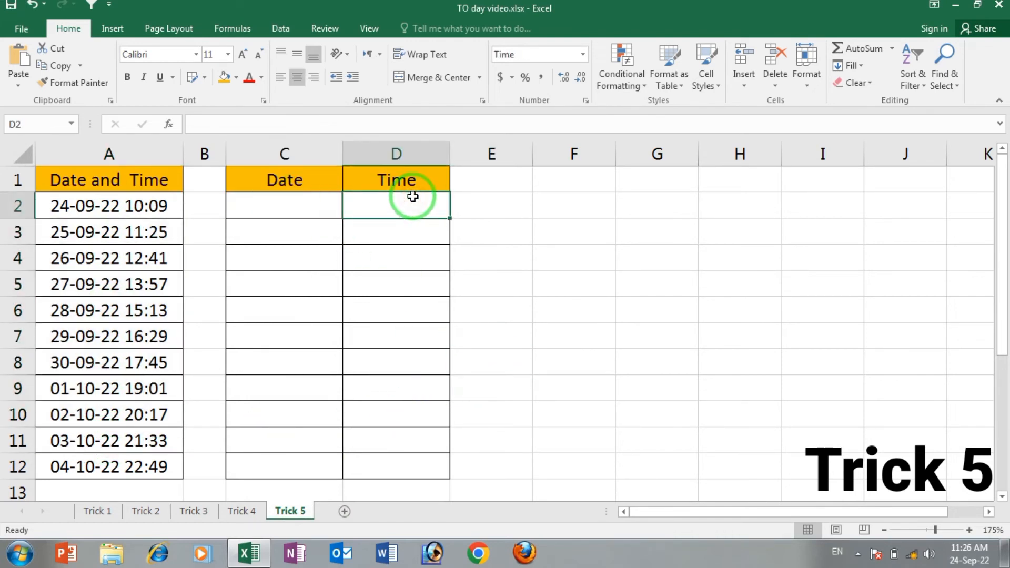
left_click(81, 209)
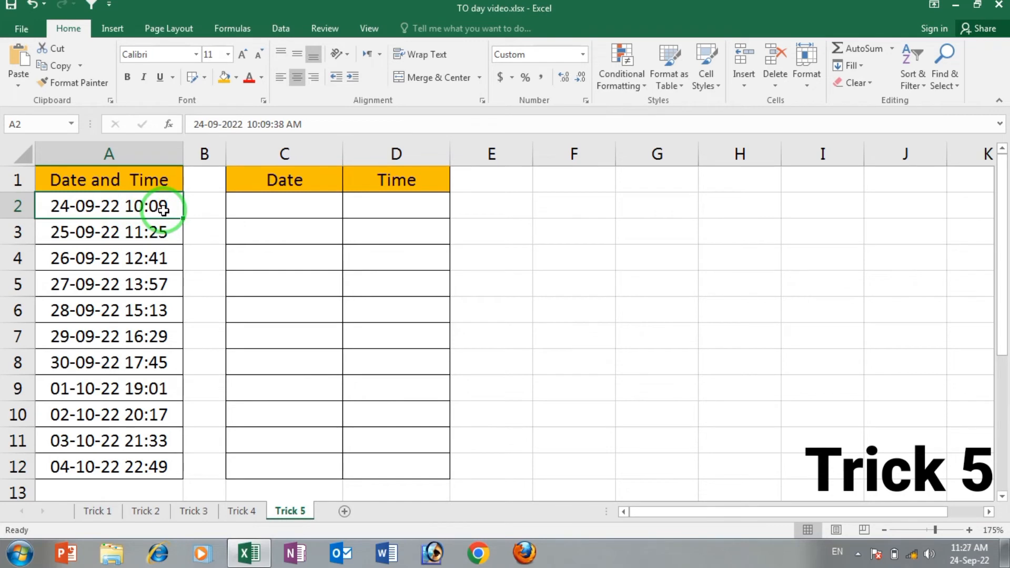
left_click(275, 209)
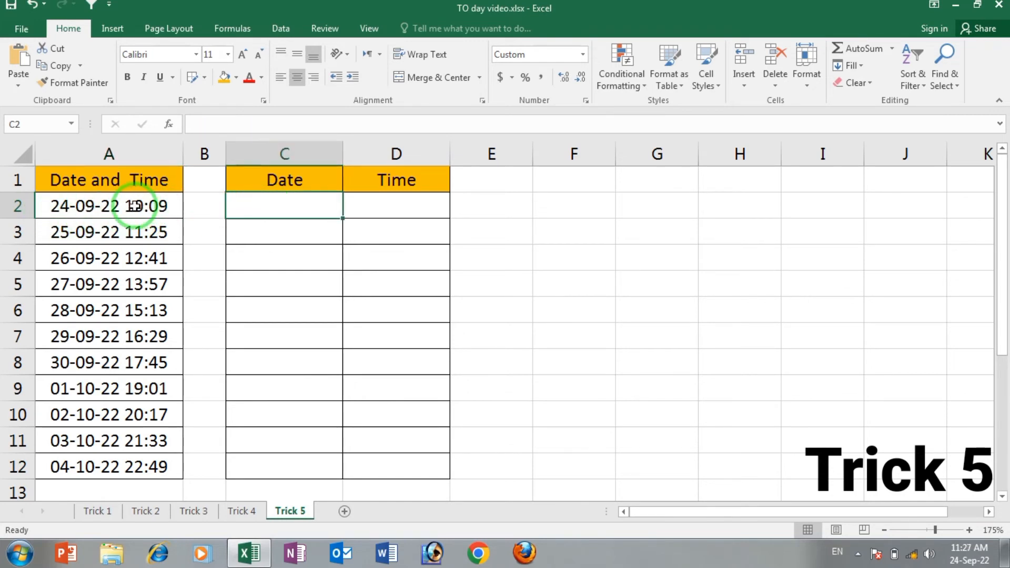
left_click(136, 206)
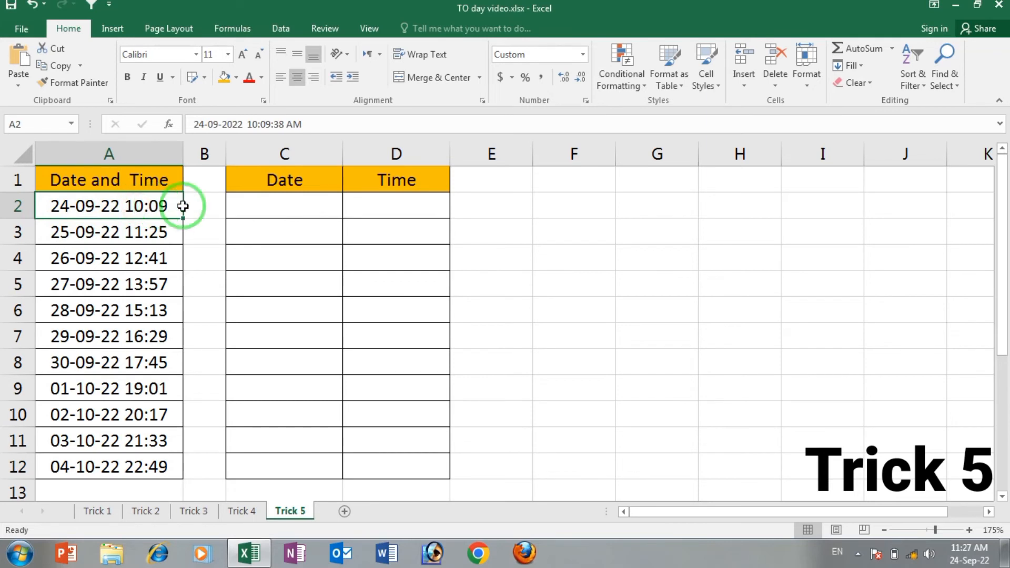
left_click(406, 207)
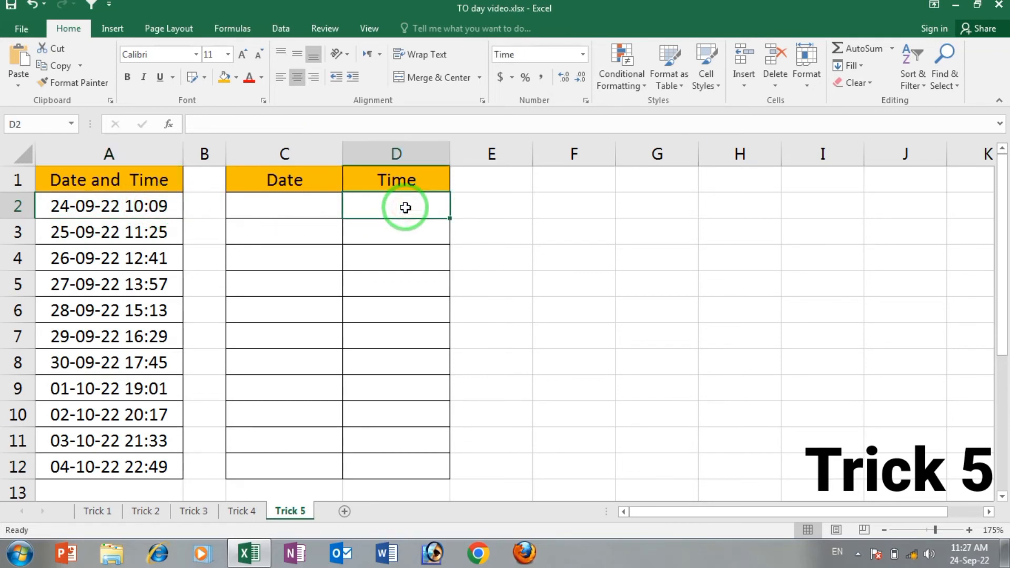
Enter the formula =INT(A2) in C2 to extract the date from the first combined value
left_click(326, 213)
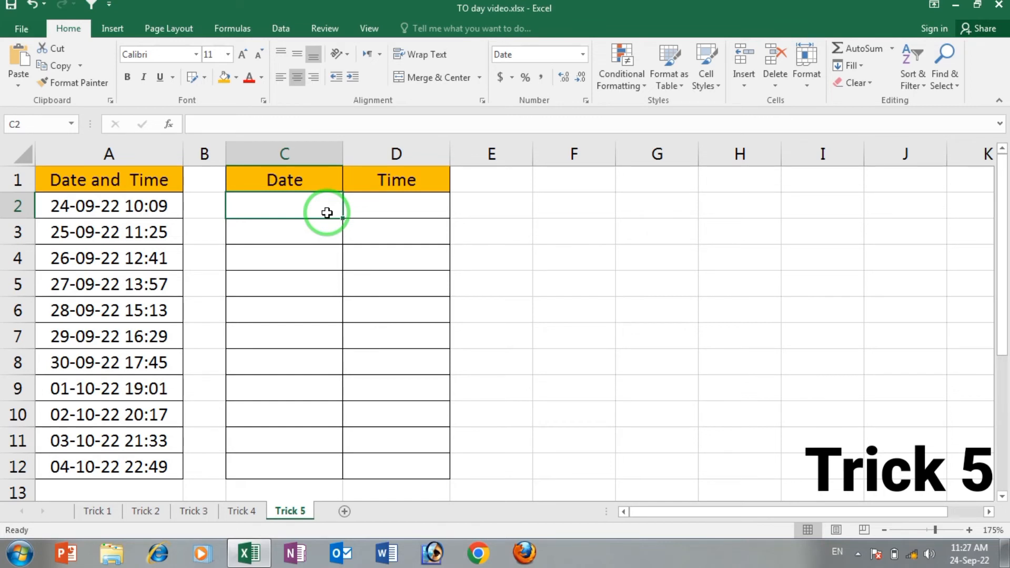
type("=")
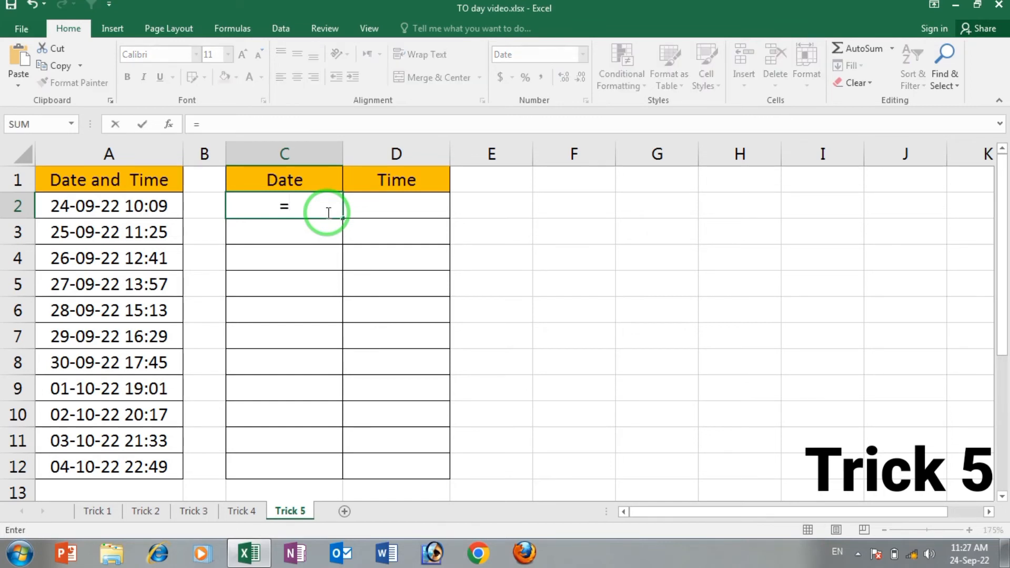
type("INT")
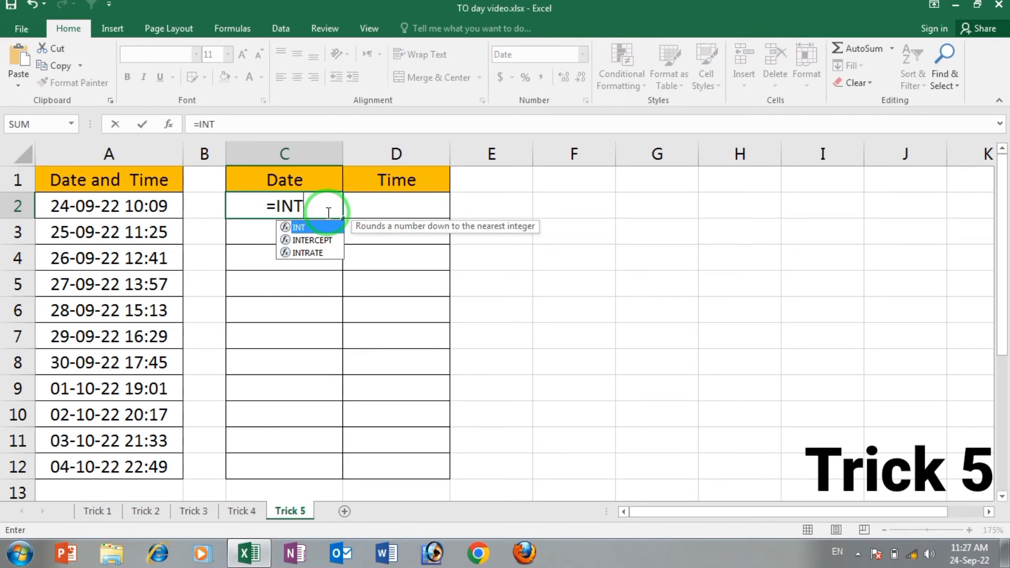
type("(")
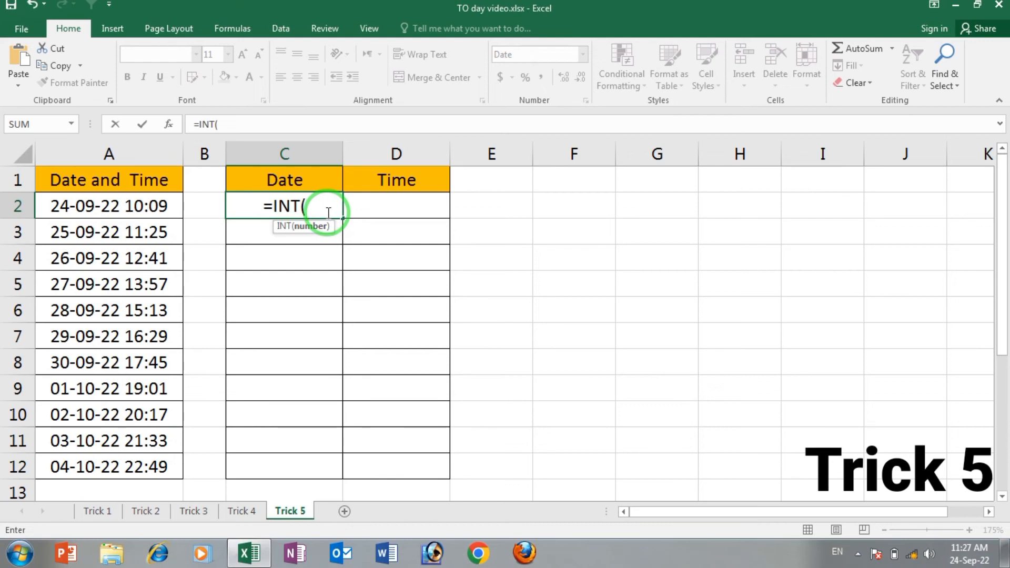
left_click(110, 205)
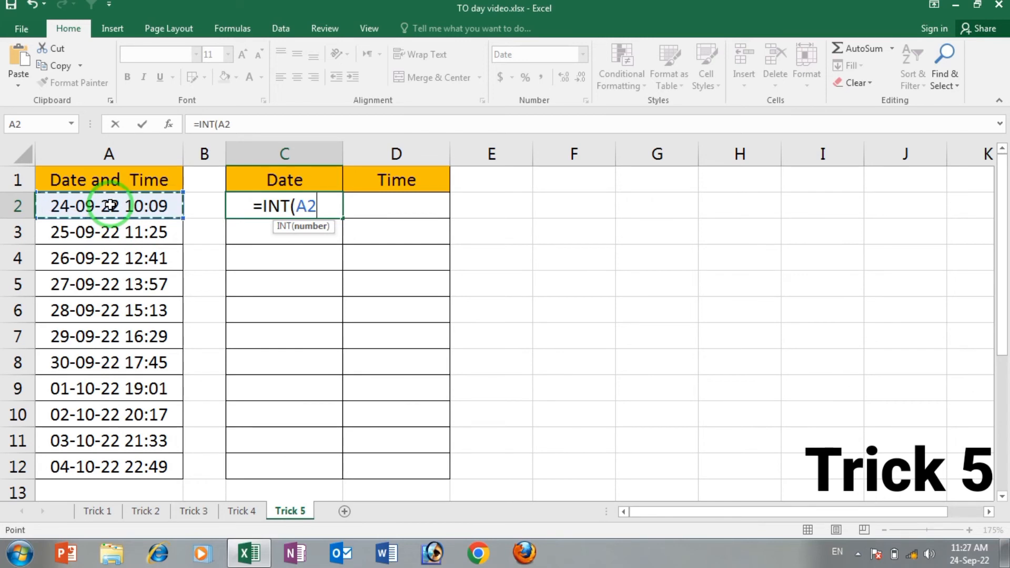
type(")")
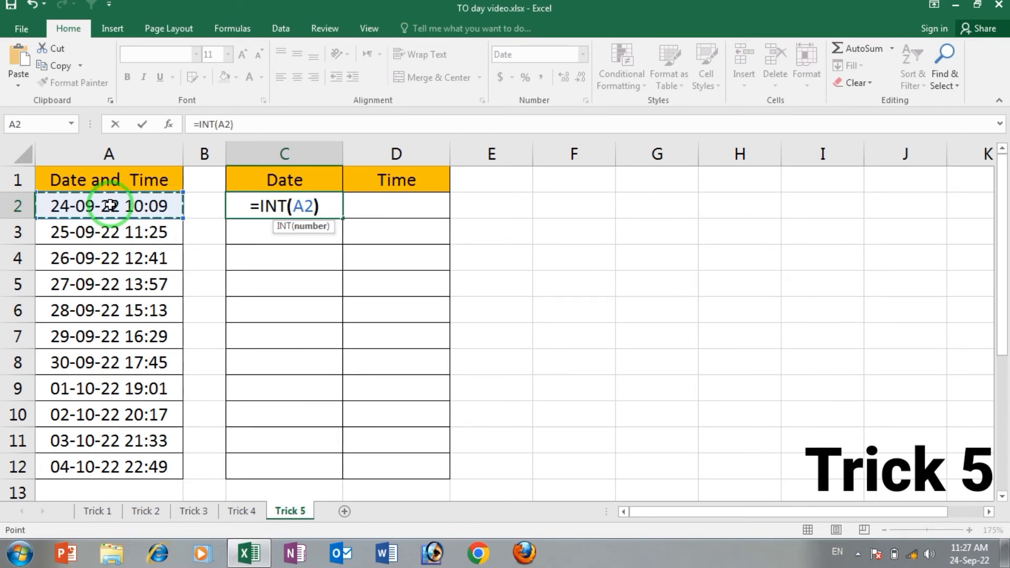
key("Return")
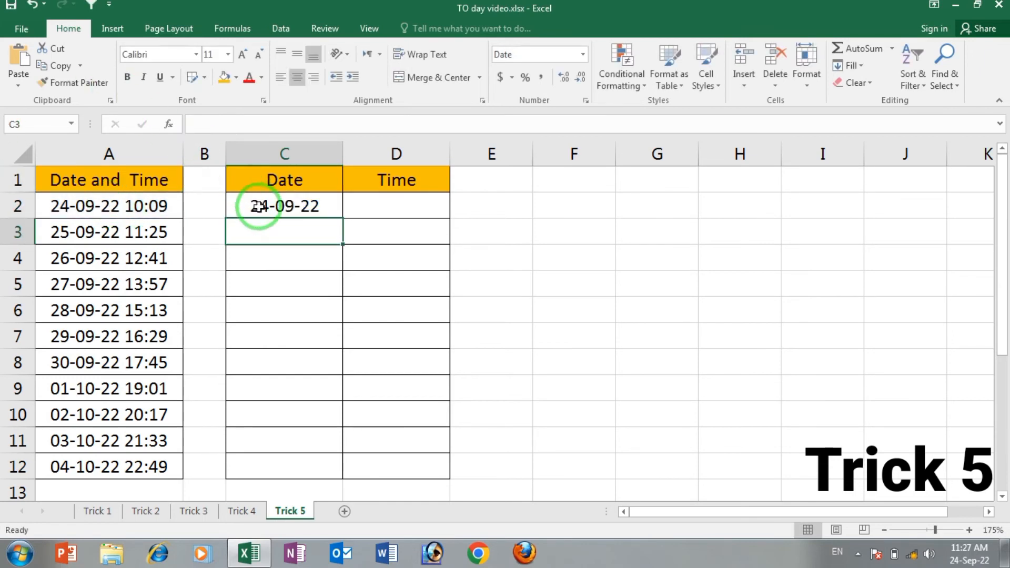
Fill the date formula from C2 down through C12 and check several of the extracted dates
left_click_drag(263, 205, 269, 456)
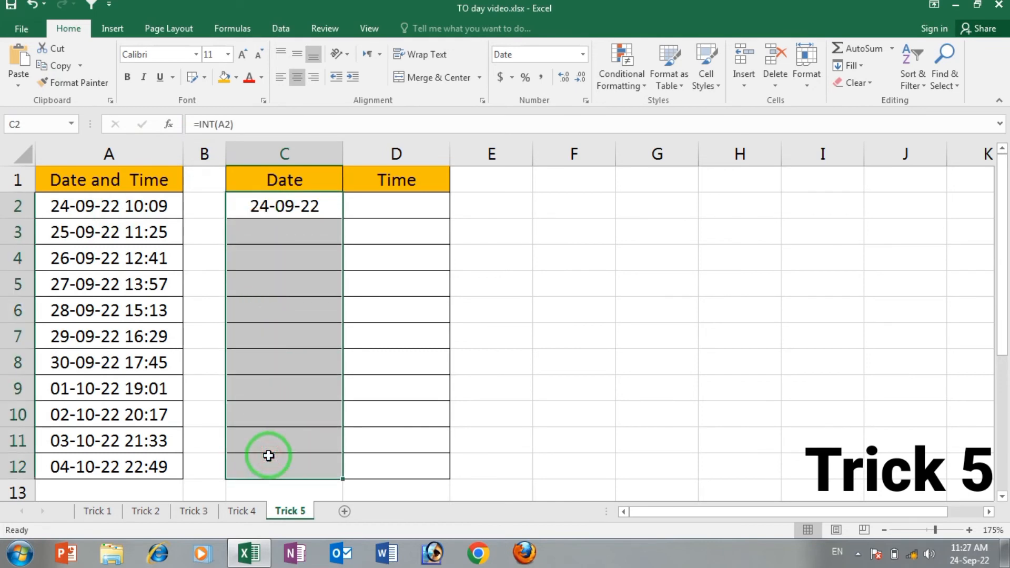
left_click(273, 216)
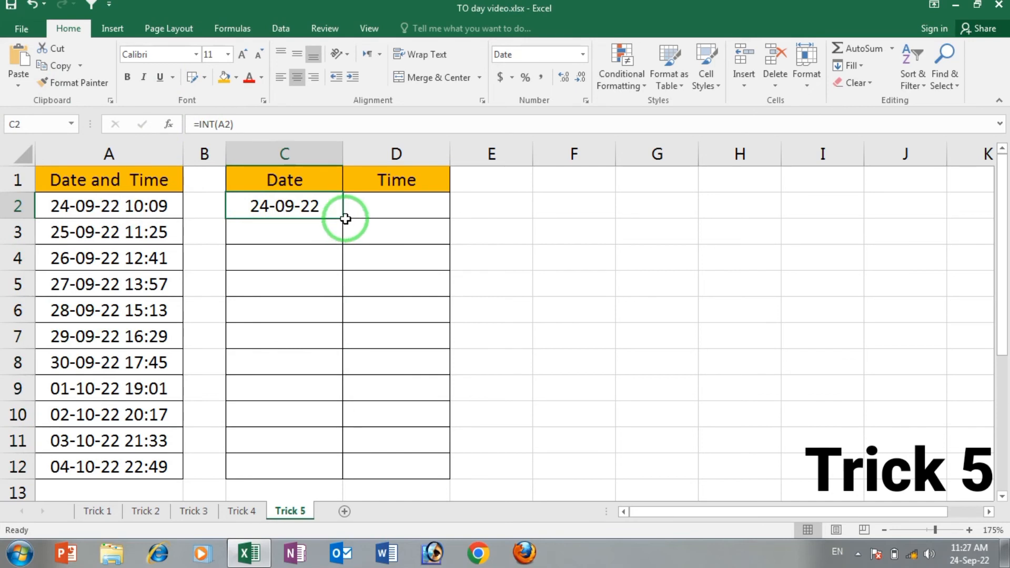
left_click_drag(343, 218, 335, 473)
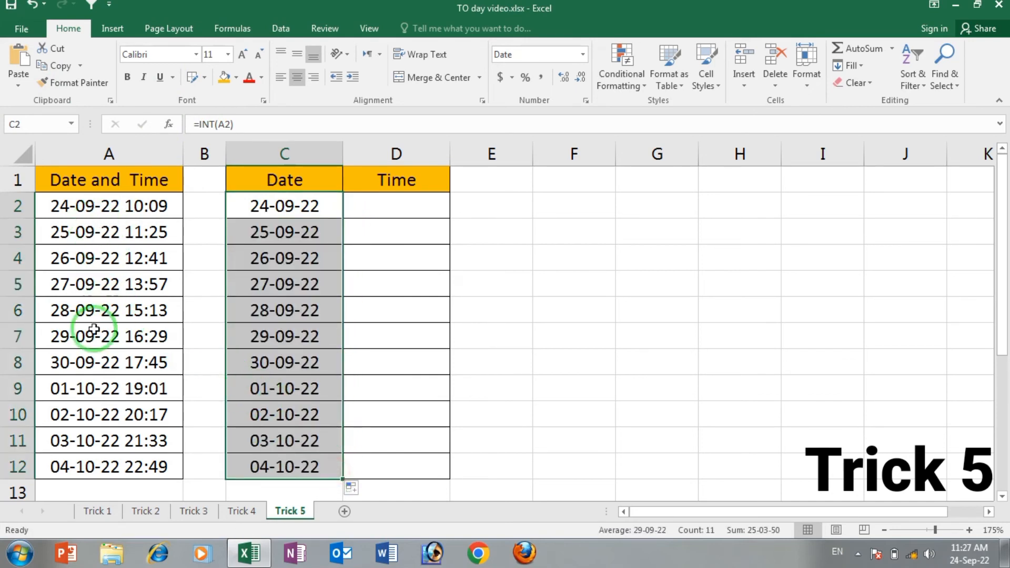
left_click(270, 252)
left_click(266, 336)
left_click(263, 392)
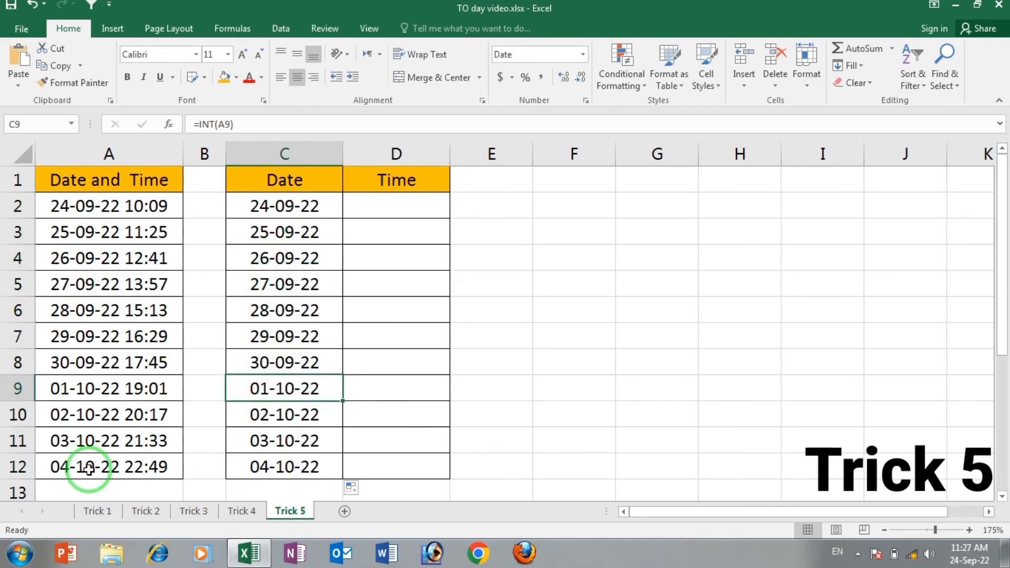
Enter the formula =A2-C2 in D2 to extract the time from the first combined value
left_click(362, 200)
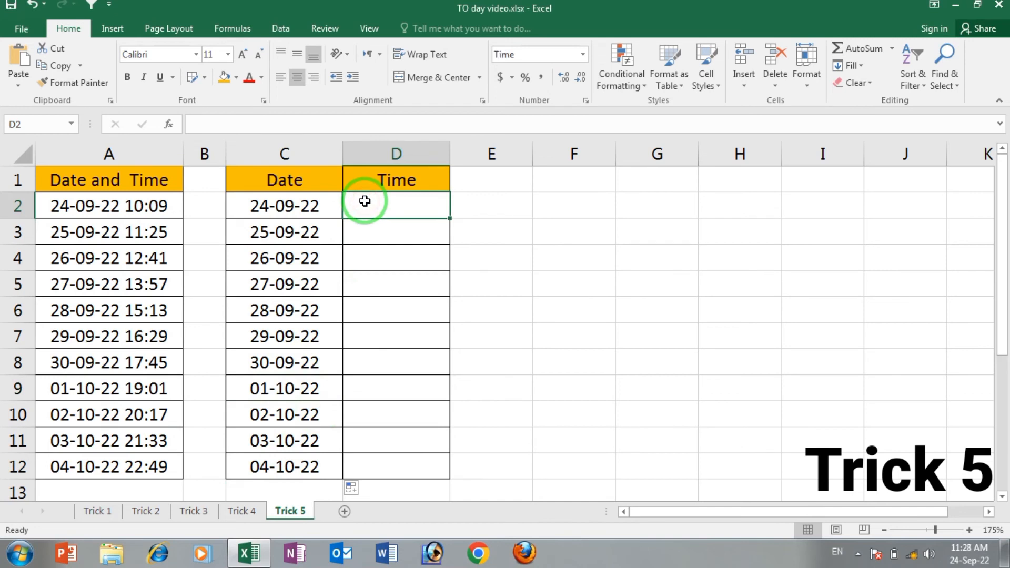
type("=")
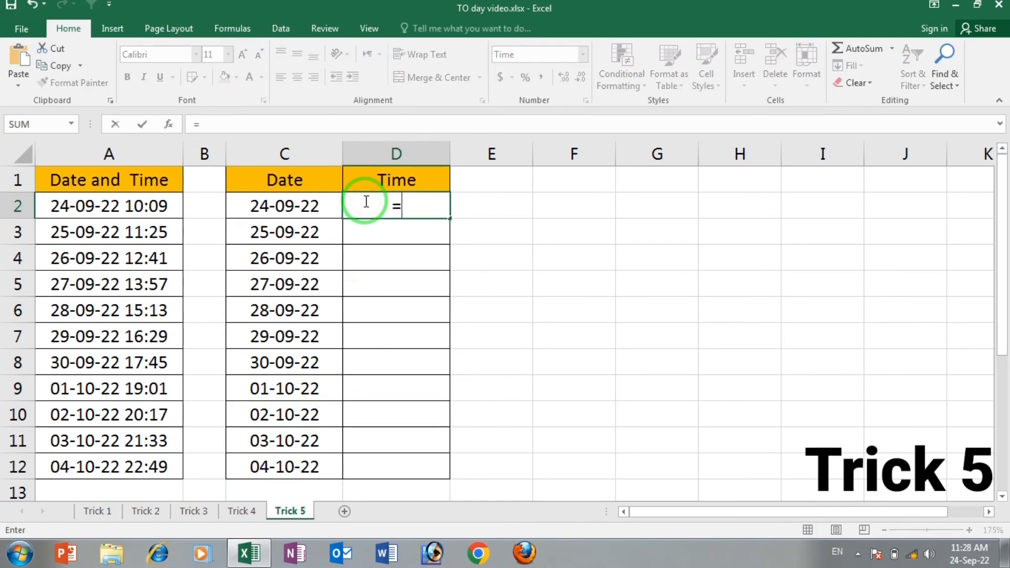
left_click(116, 205)
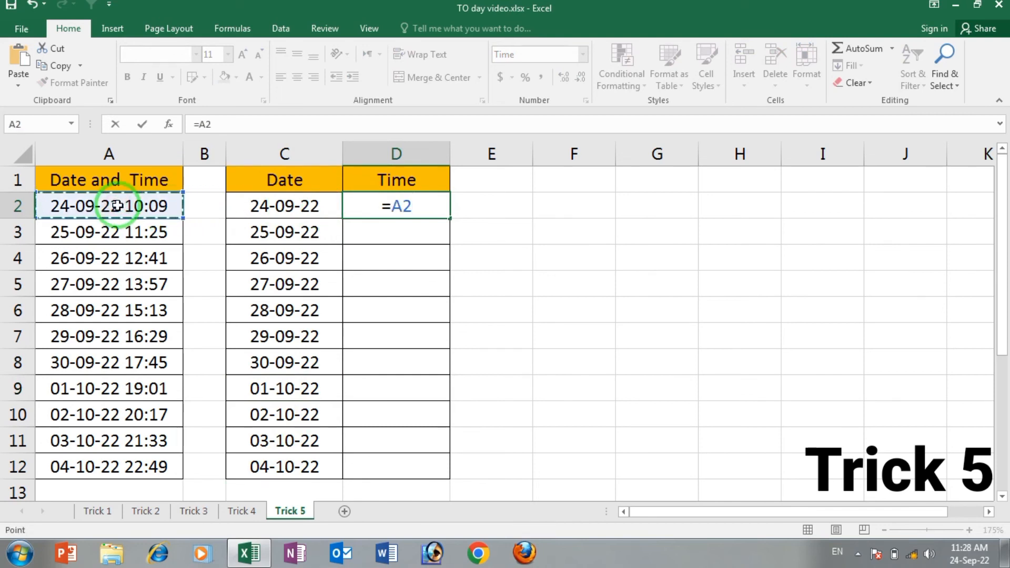
type("-")
left_click(275, 208)
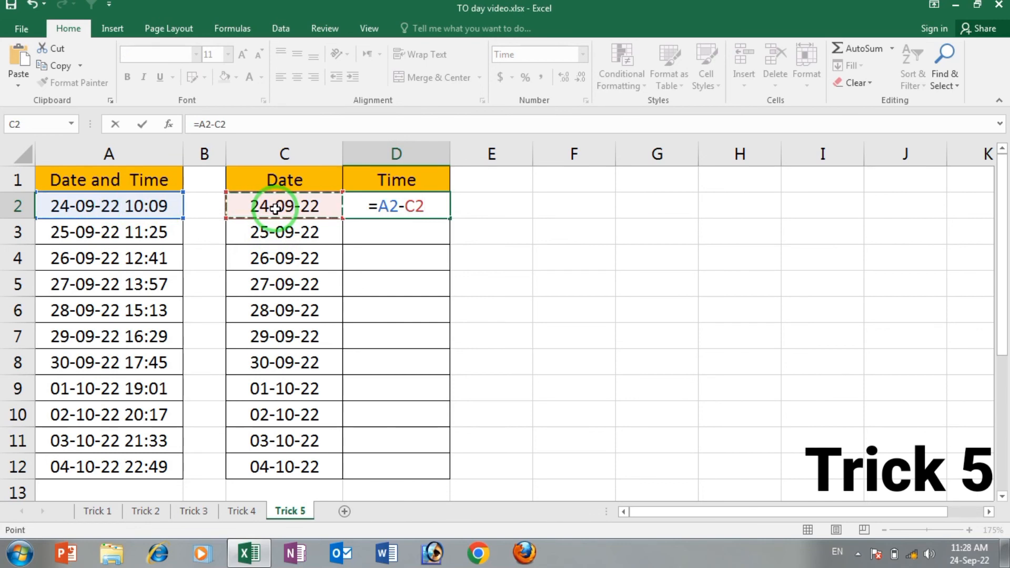
key("Return")
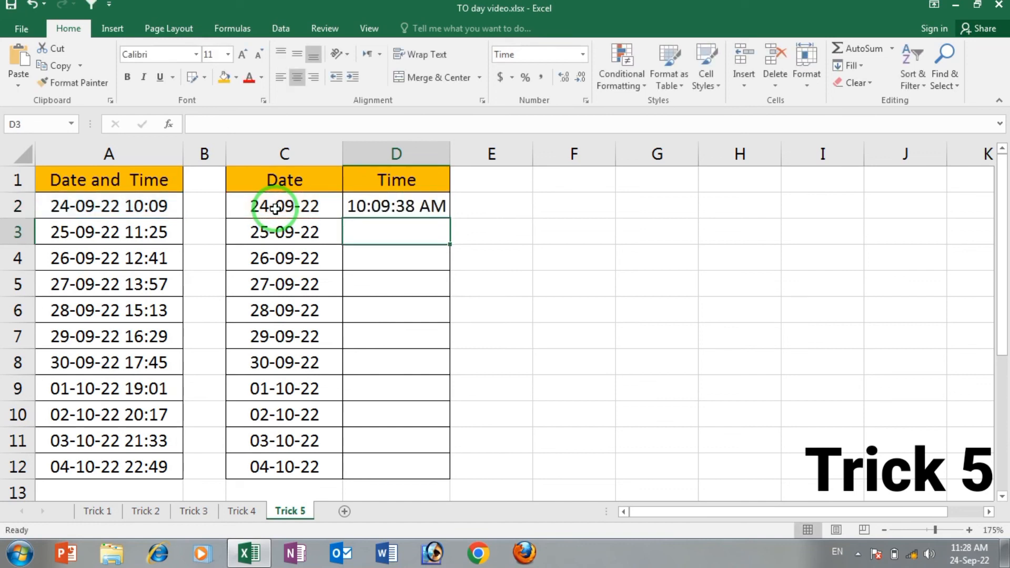
Fill the time formula from D2 down through D12 and deselect the range
left_click(429, 205)
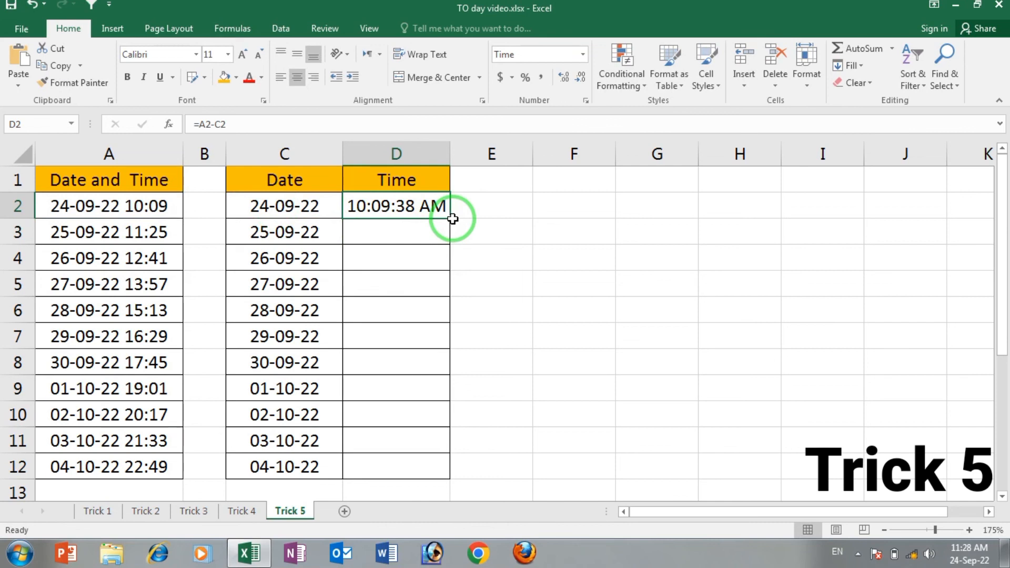
left_click_drag(452, 219, 457, 478)
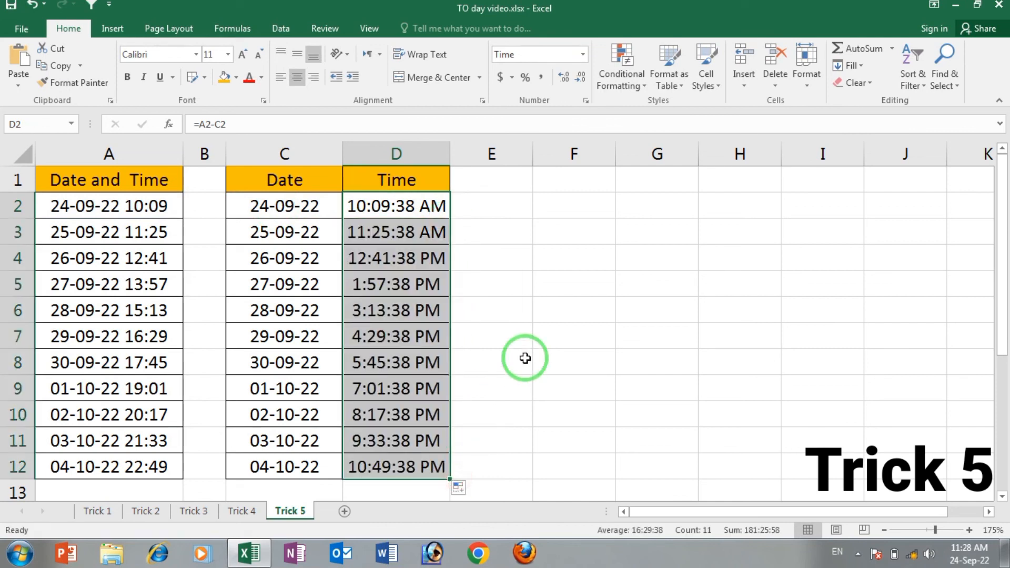
left_click(577, 344)
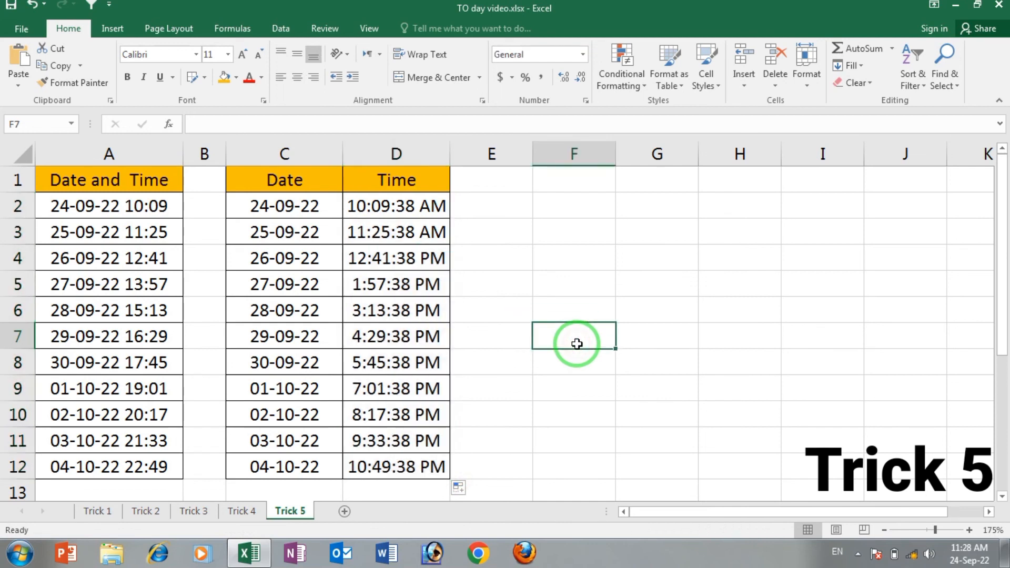